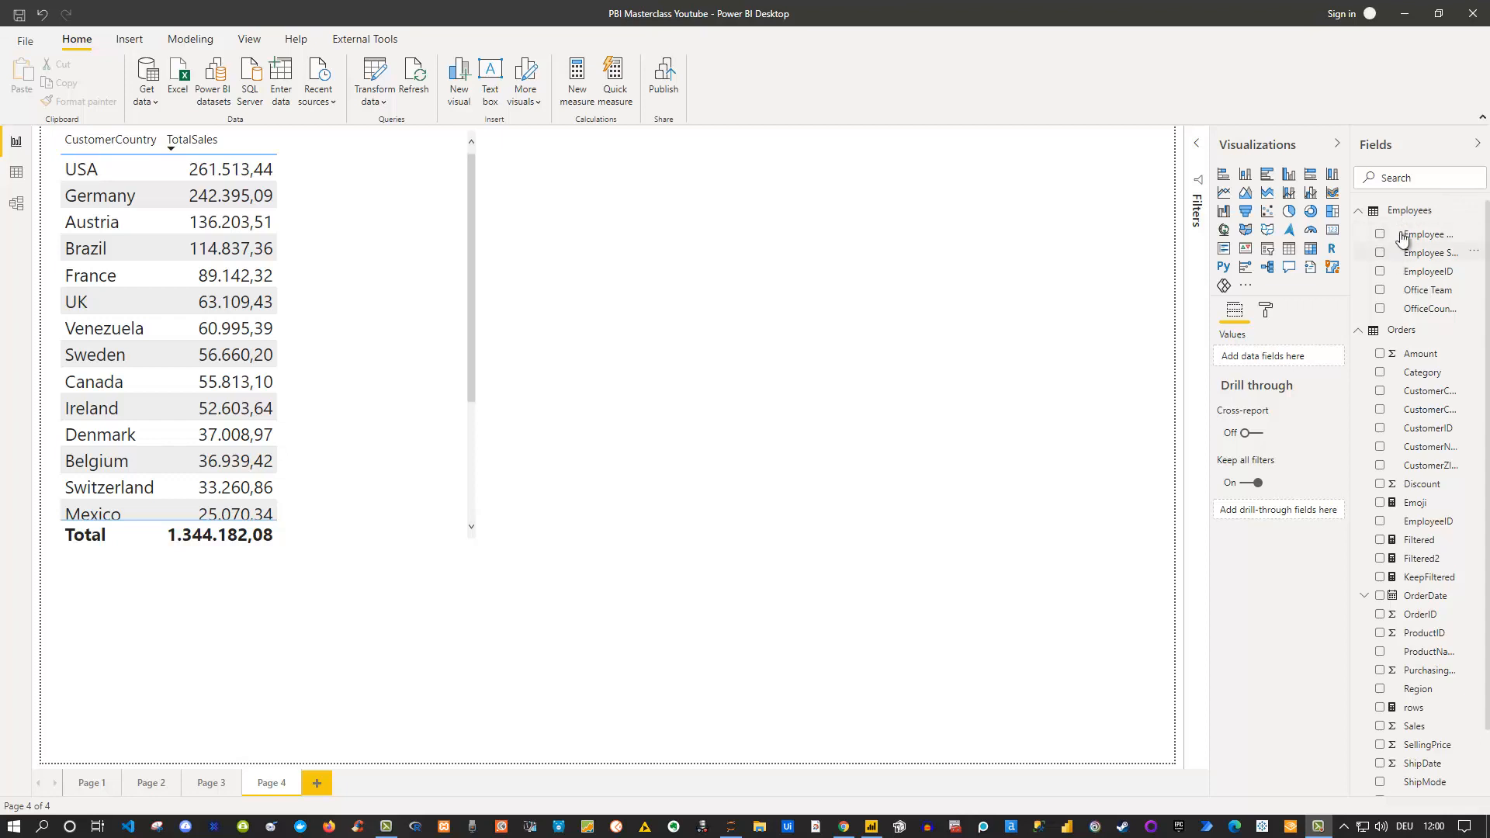
Create a table visual with Employee Name from Employees and place it to the right of the customer country table.
{"action": "left_click", "coordinate": [1358, 336]}
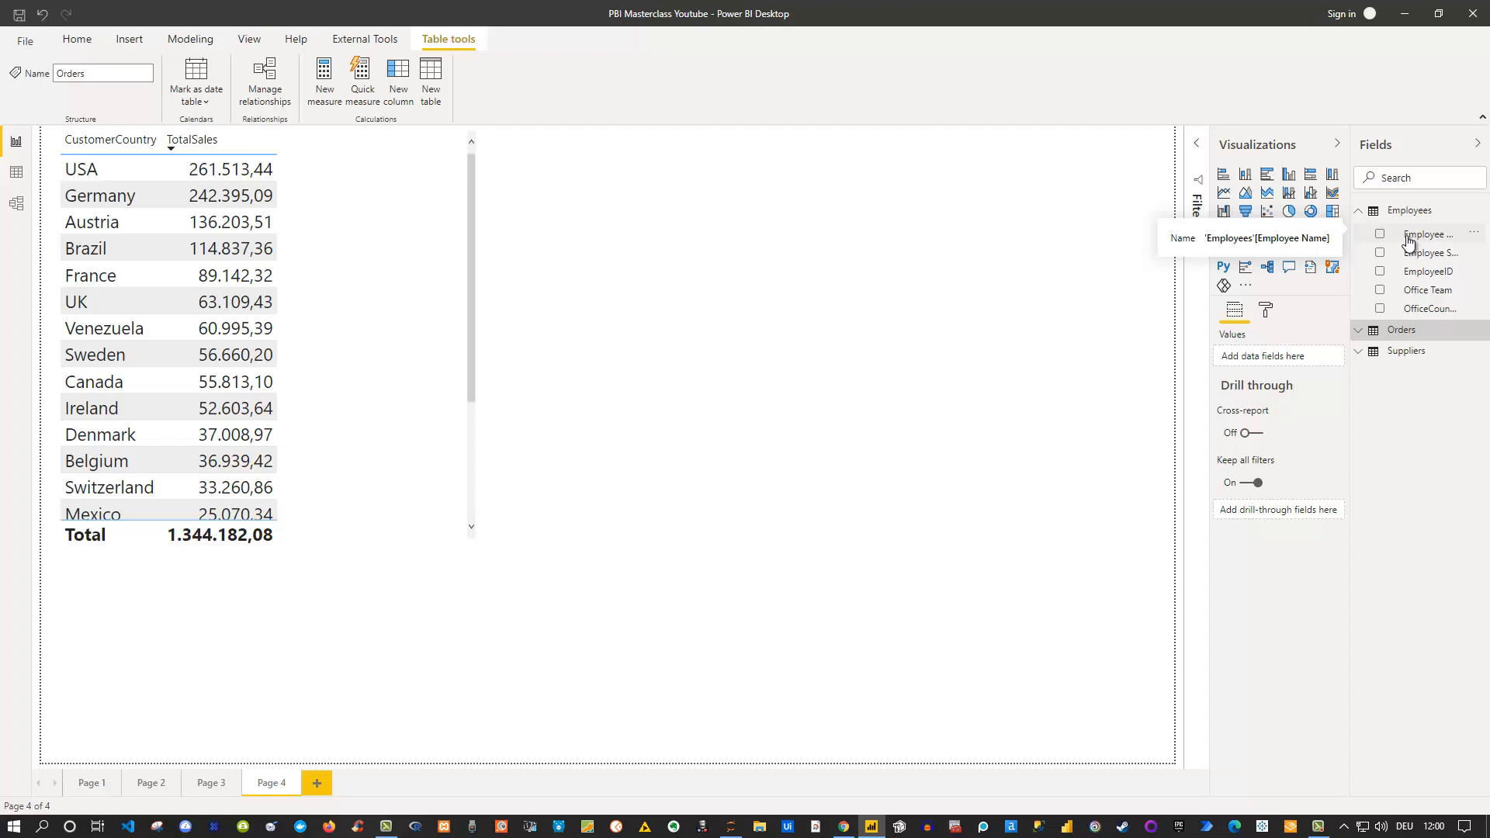
{"action": "left_click", "coordinate": [900, 237]}
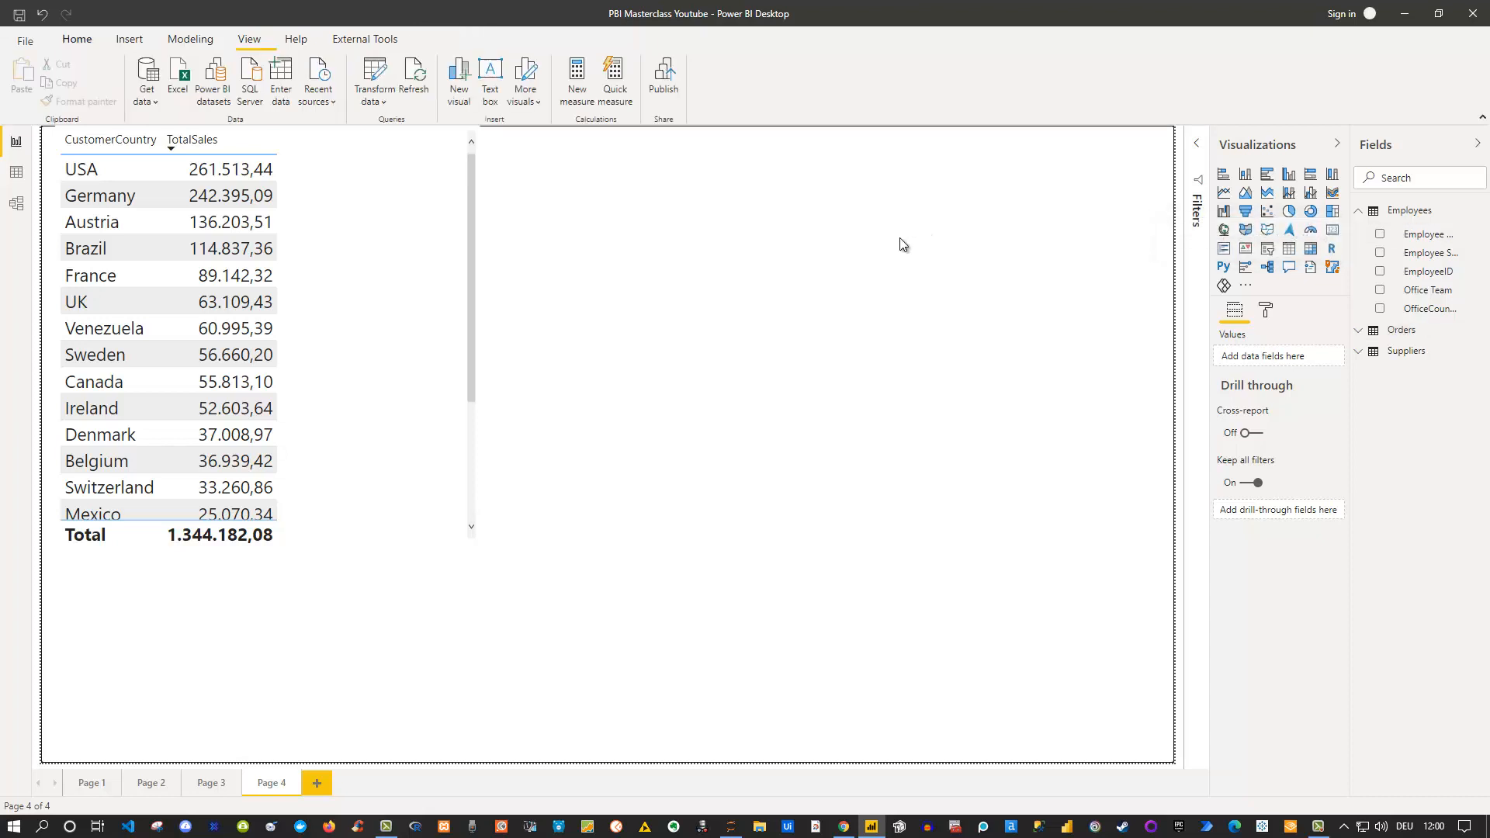
{"action": "left_click", "coordinate": [1381, 234]}
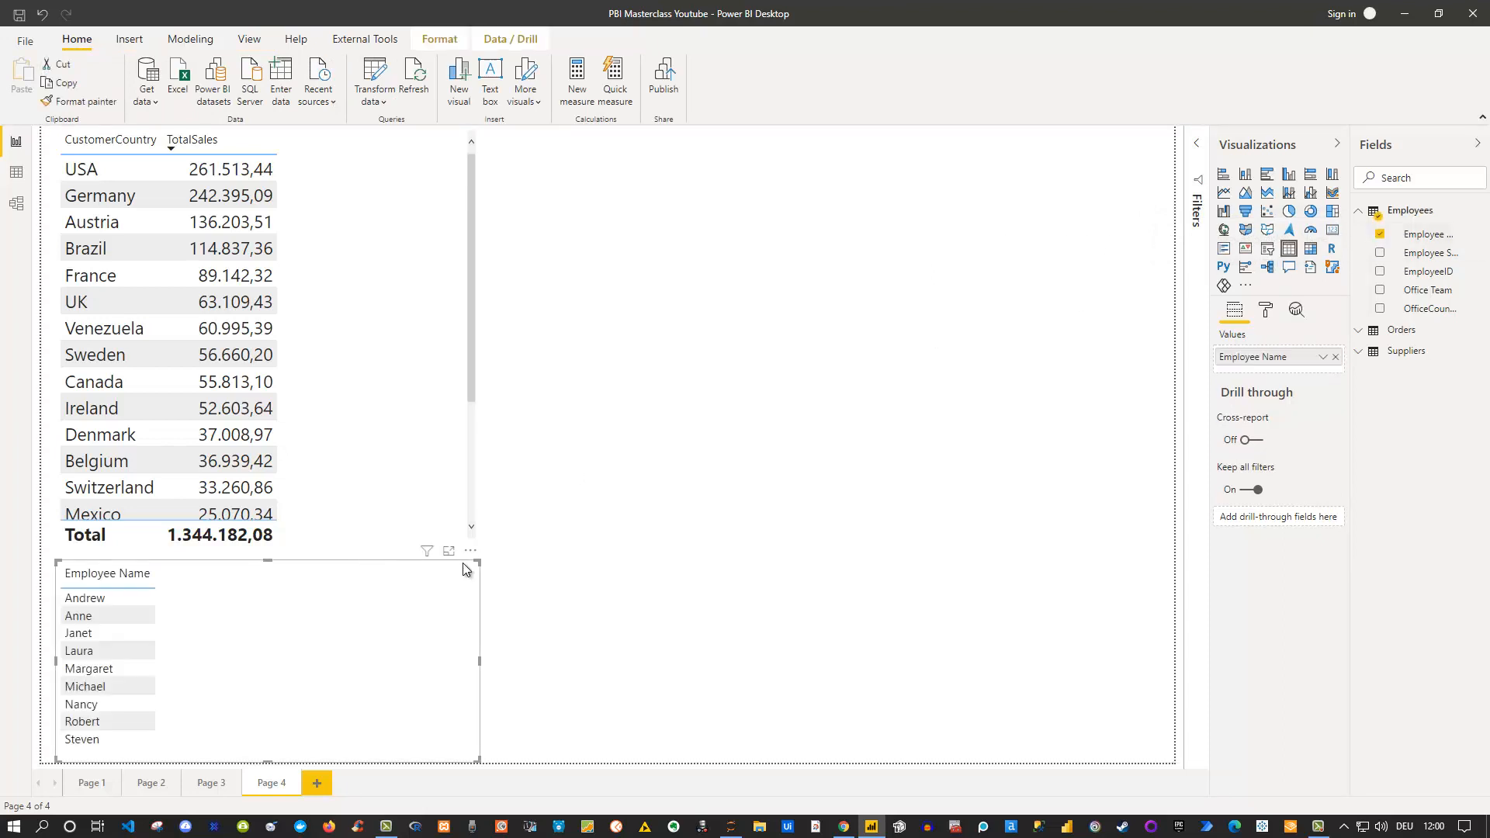
{"action": "left_click_drag", "start_coordinate": [497, 546], "coordinate": [1023, 189]}
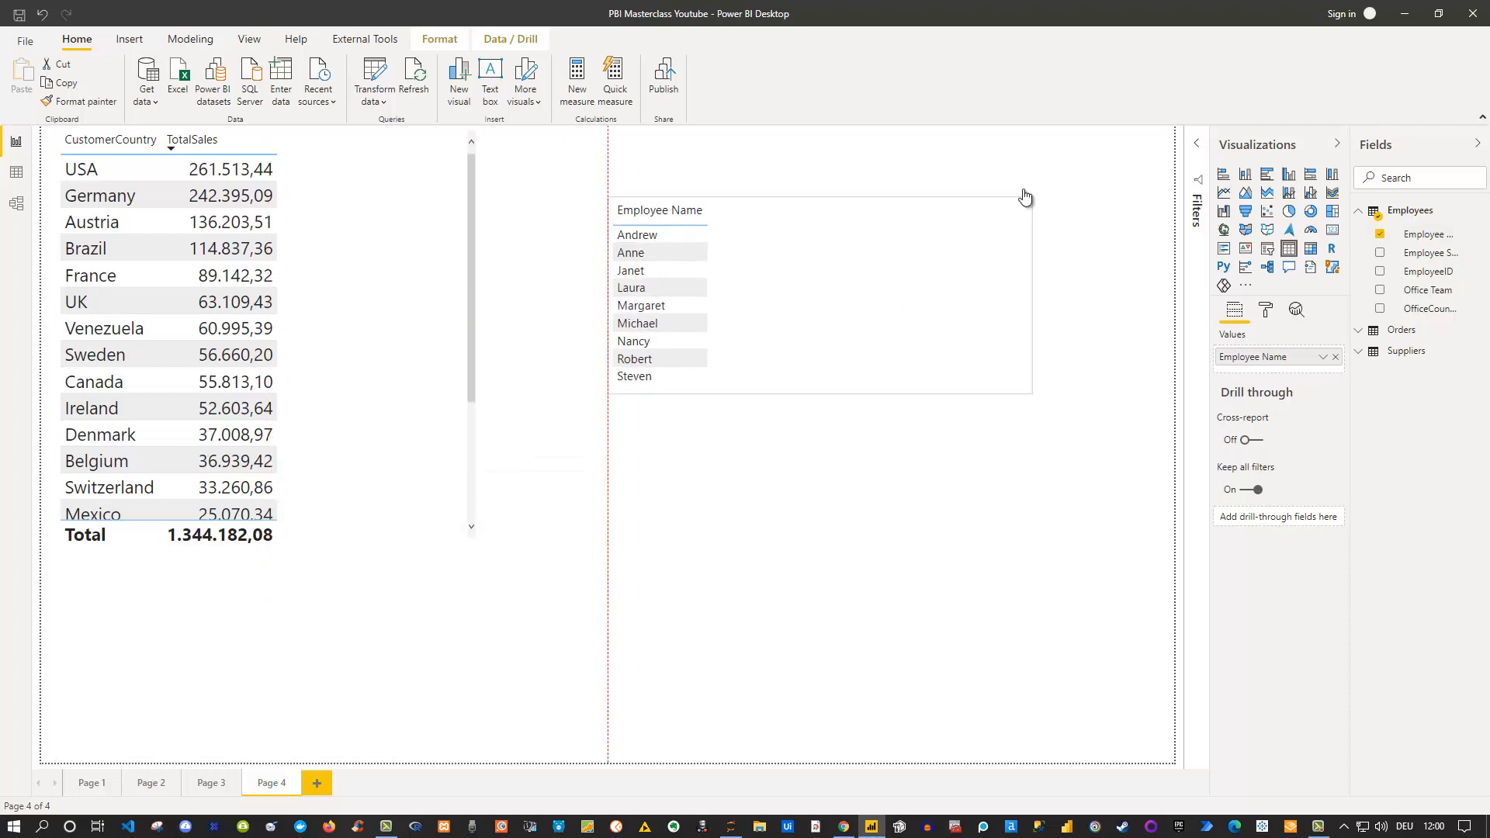
Add the TotalSales measure from Orders to the employee table and enlarge the visual to fit all its rows.
{"action": "left_click", "coordinate": [1358, 333]}
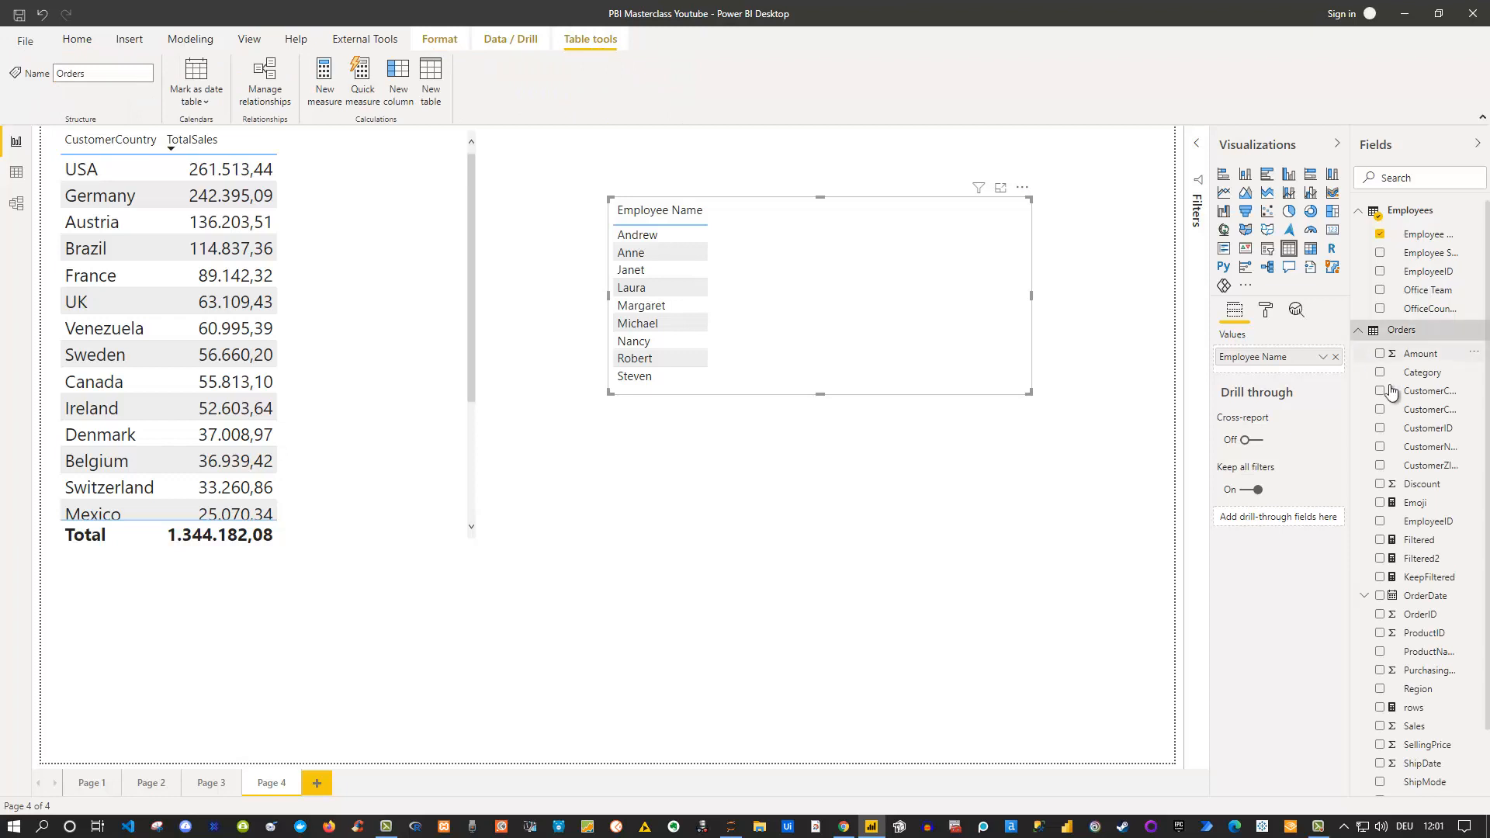
{"action": "scroll", "coordinate": [1413, 572], "scroll_direction": "down", "scroll_amount": 2}
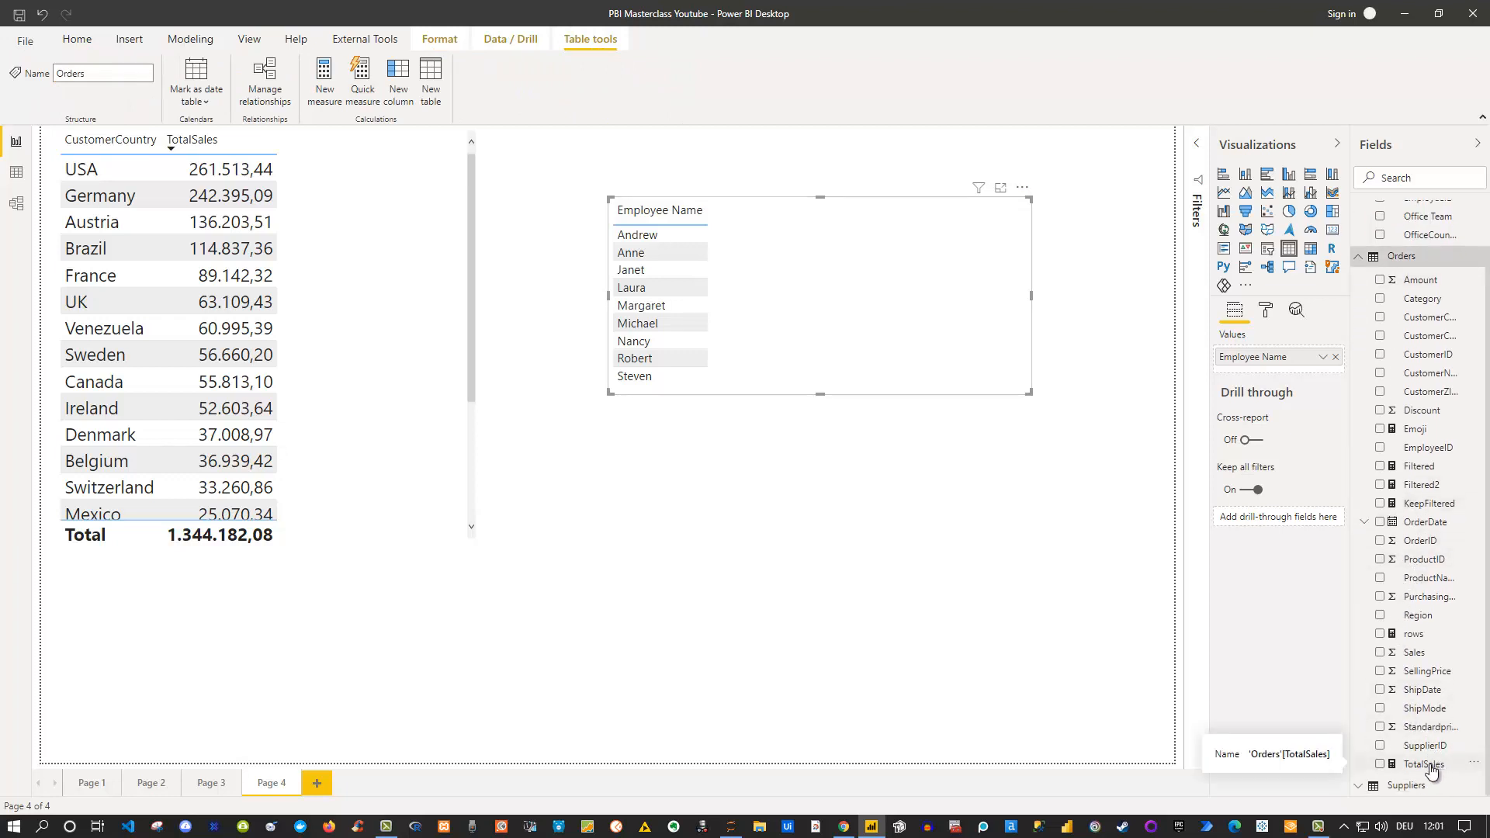
{"action": "left_click", "coordinate": [1425, 765]}
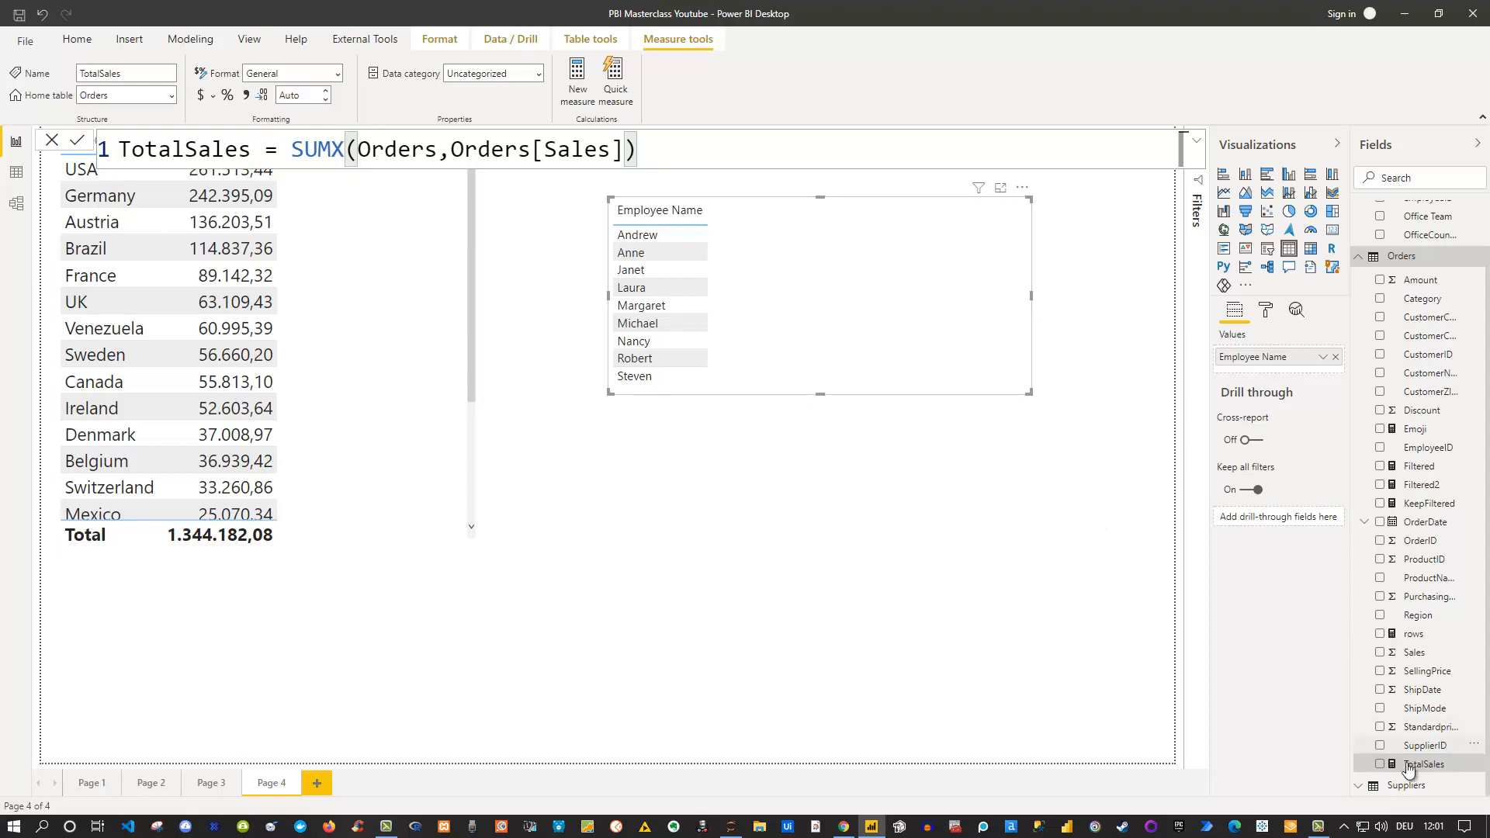
{"action": "left_click", "coordinate": [1380, 765]}
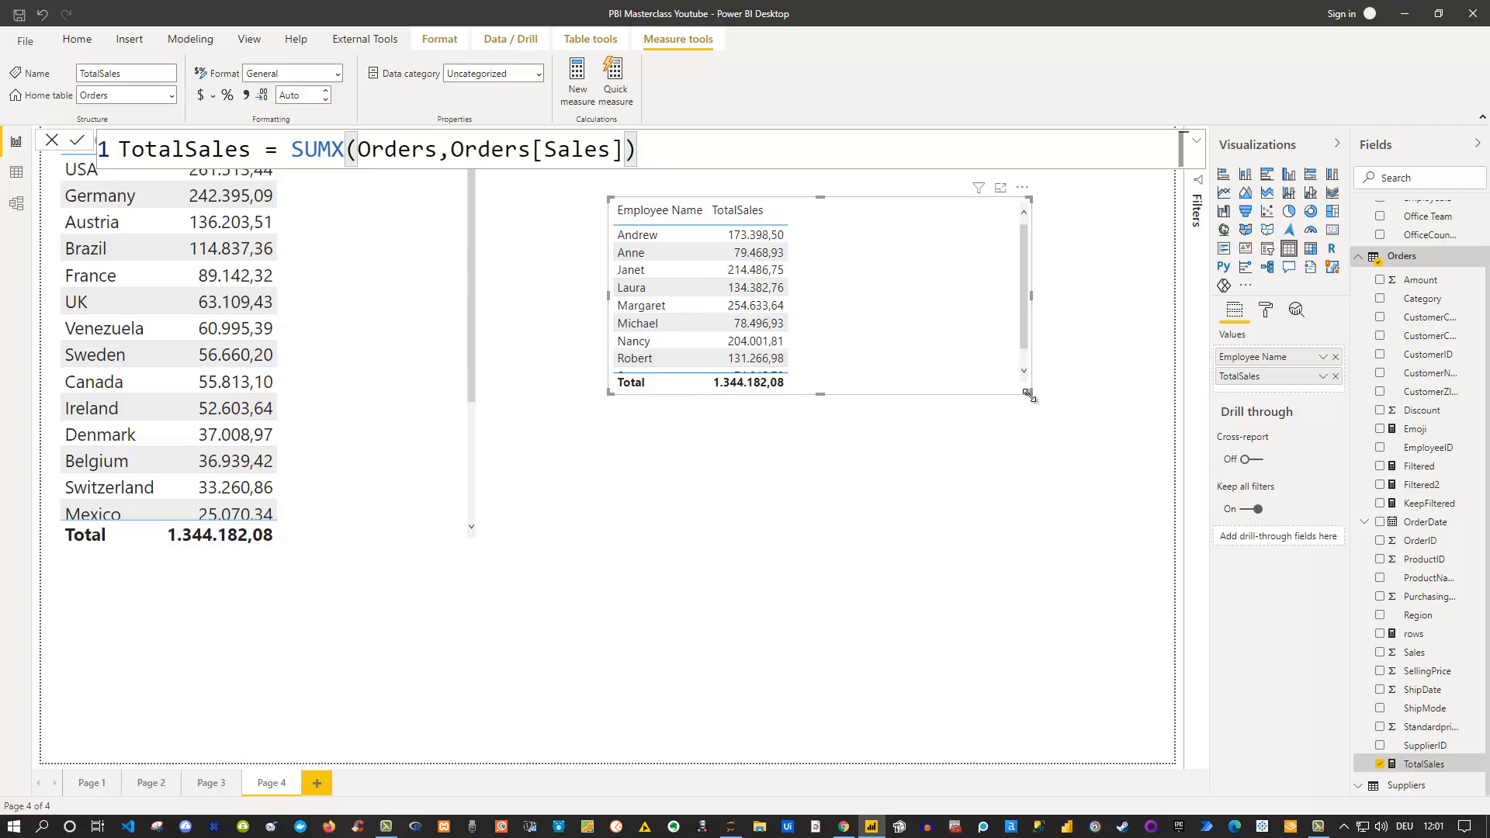
{"action": "left_click_drag", "start_coordinate": [1031, 393], "coordinate": [1053, 485]}
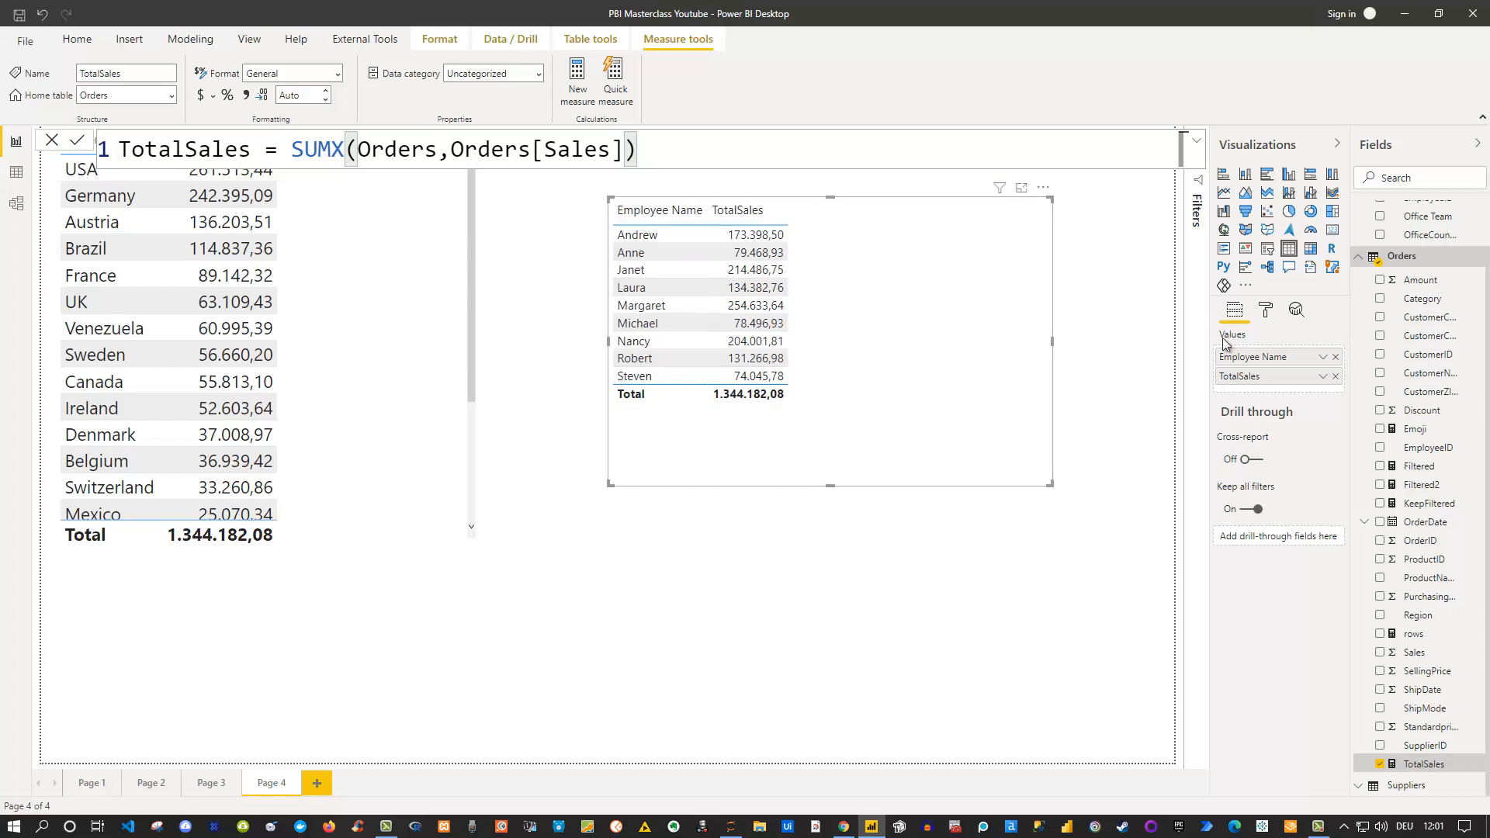
Set the text size of the employee table's values to 15 pt.
{"action": "left_click", "coordinate": [1266, 312]}
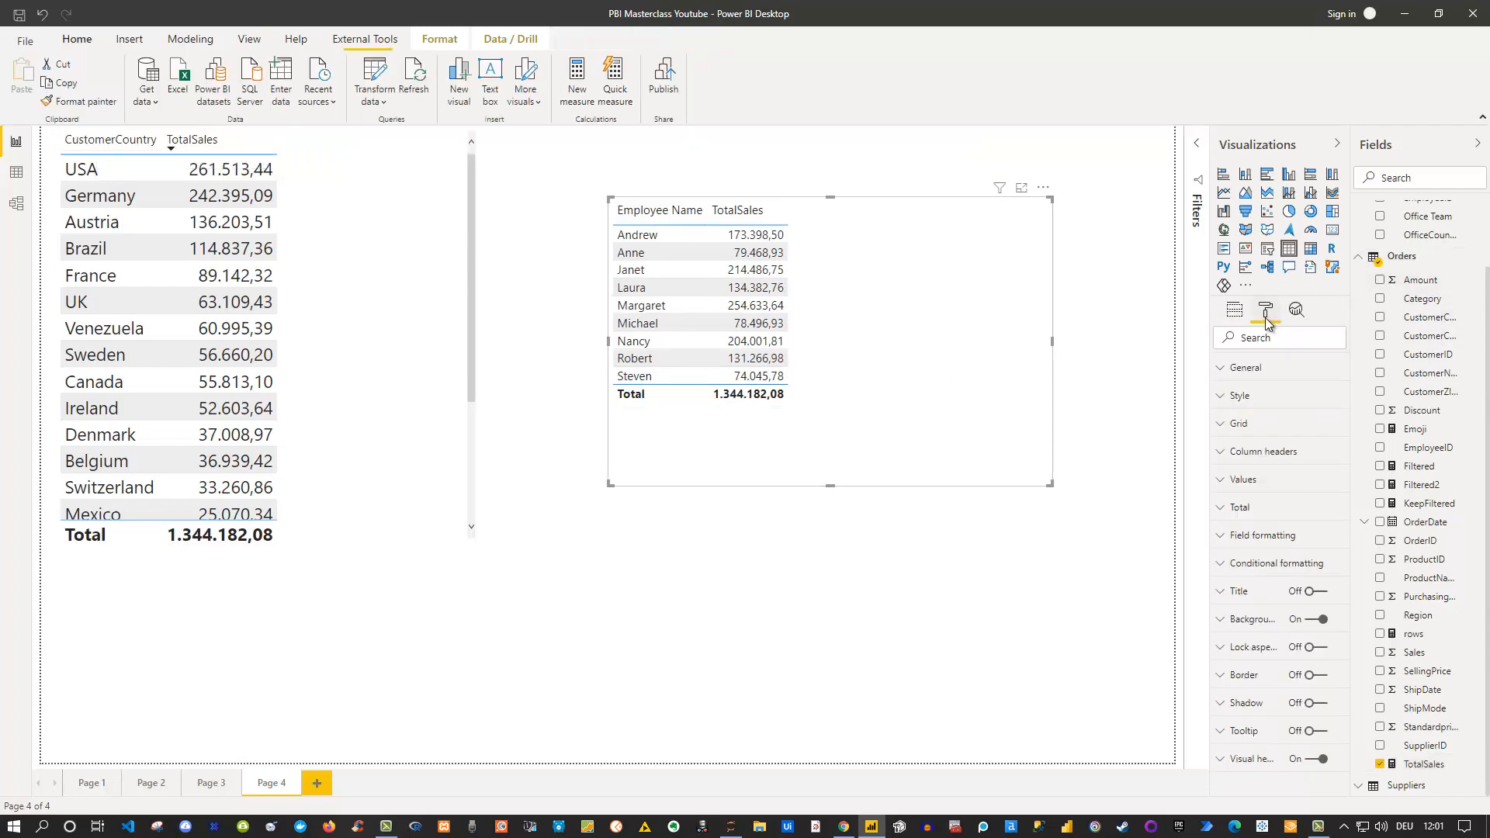
{"action": "left_click", "coordinate": [1223, 481]}
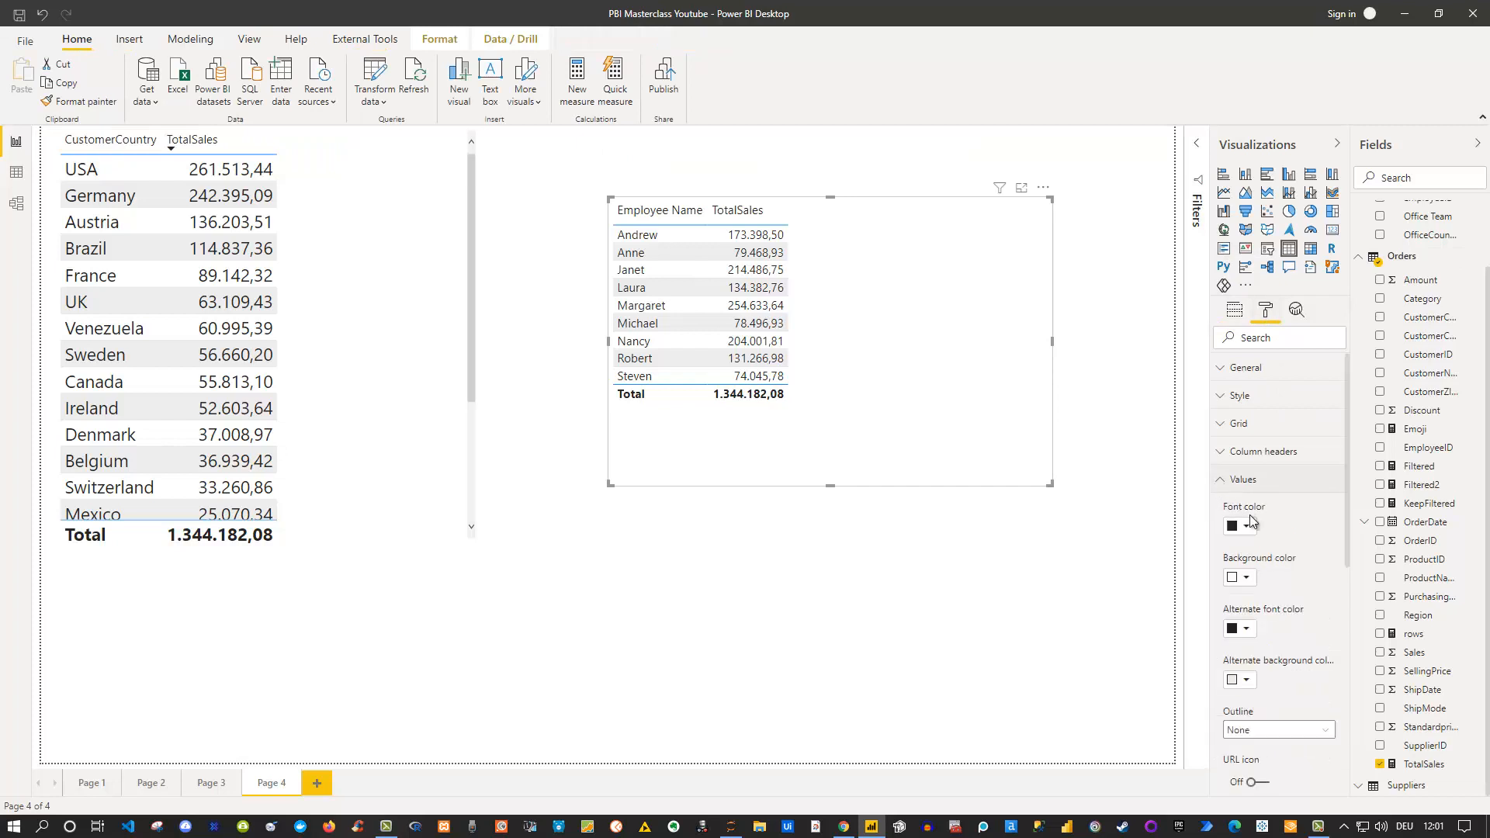
{"action": "scroll", "coordinate": [1261, 724], "scroll_direction": "down", "scroll_amount": 5}
{"action": "left_click_drag", "start_coordinate": [1257, 705], "coordinate": [1225, 711]}
{"action": "type", "text": "15"}
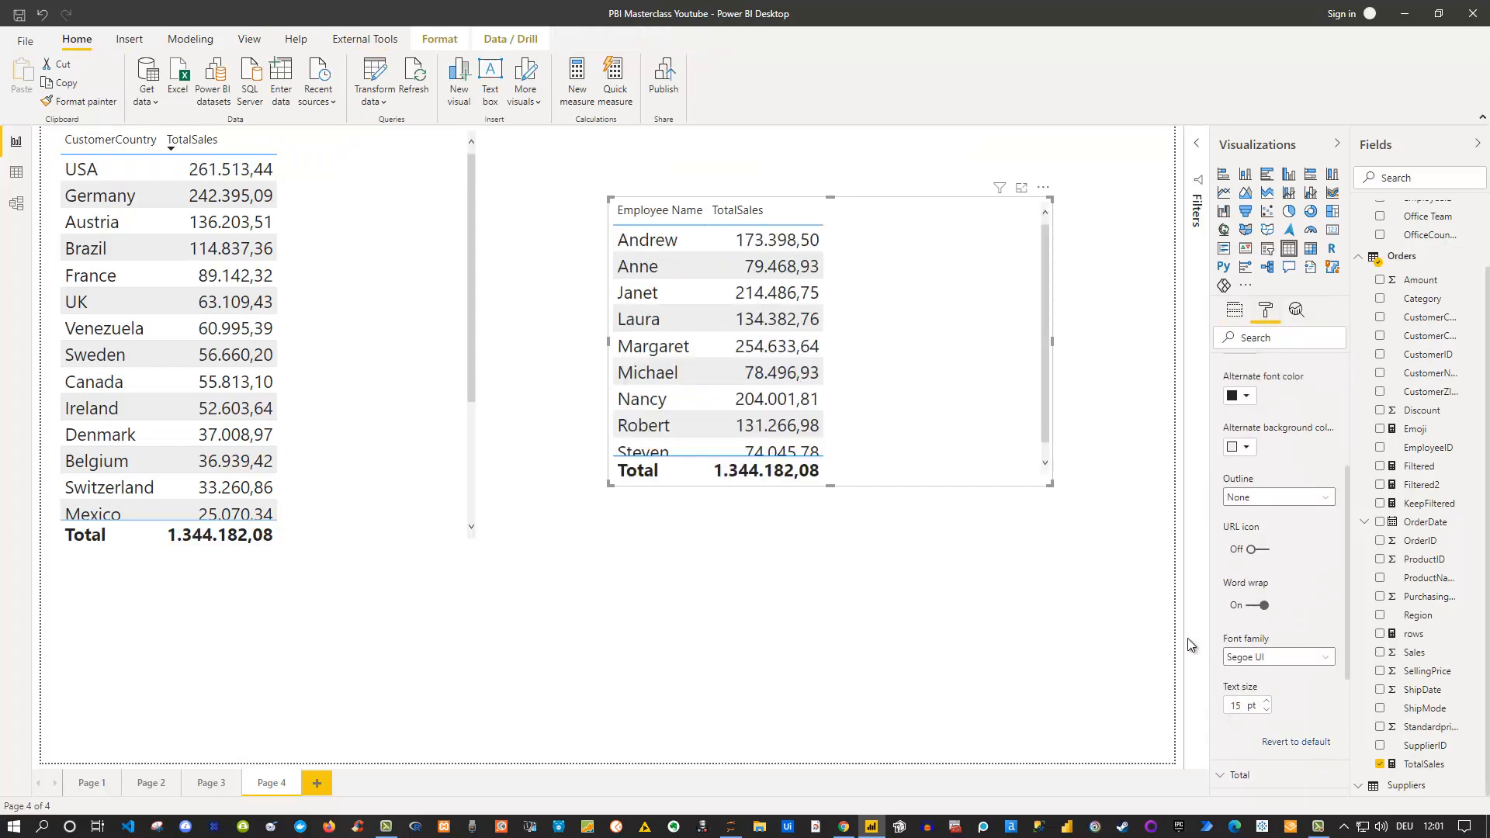
Enlarge the employee table further and sort it by TotalSales in descending order.
{"action": "left_click_drag", "start_coordinate": [1050, 485], "coordinate": [1065, 558]}
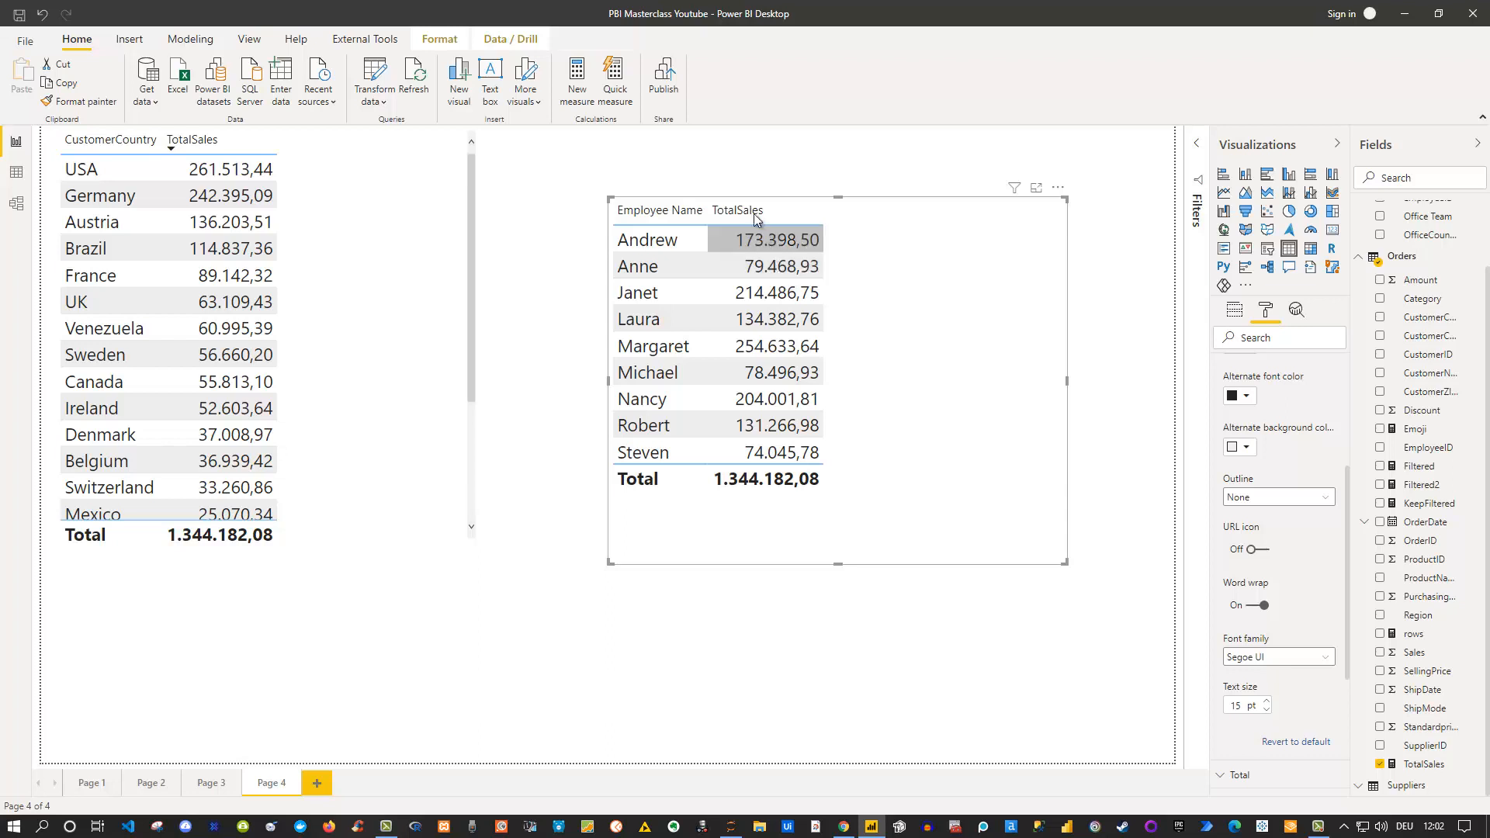
{"action": "left_click", "coordinate": [715, 216]}
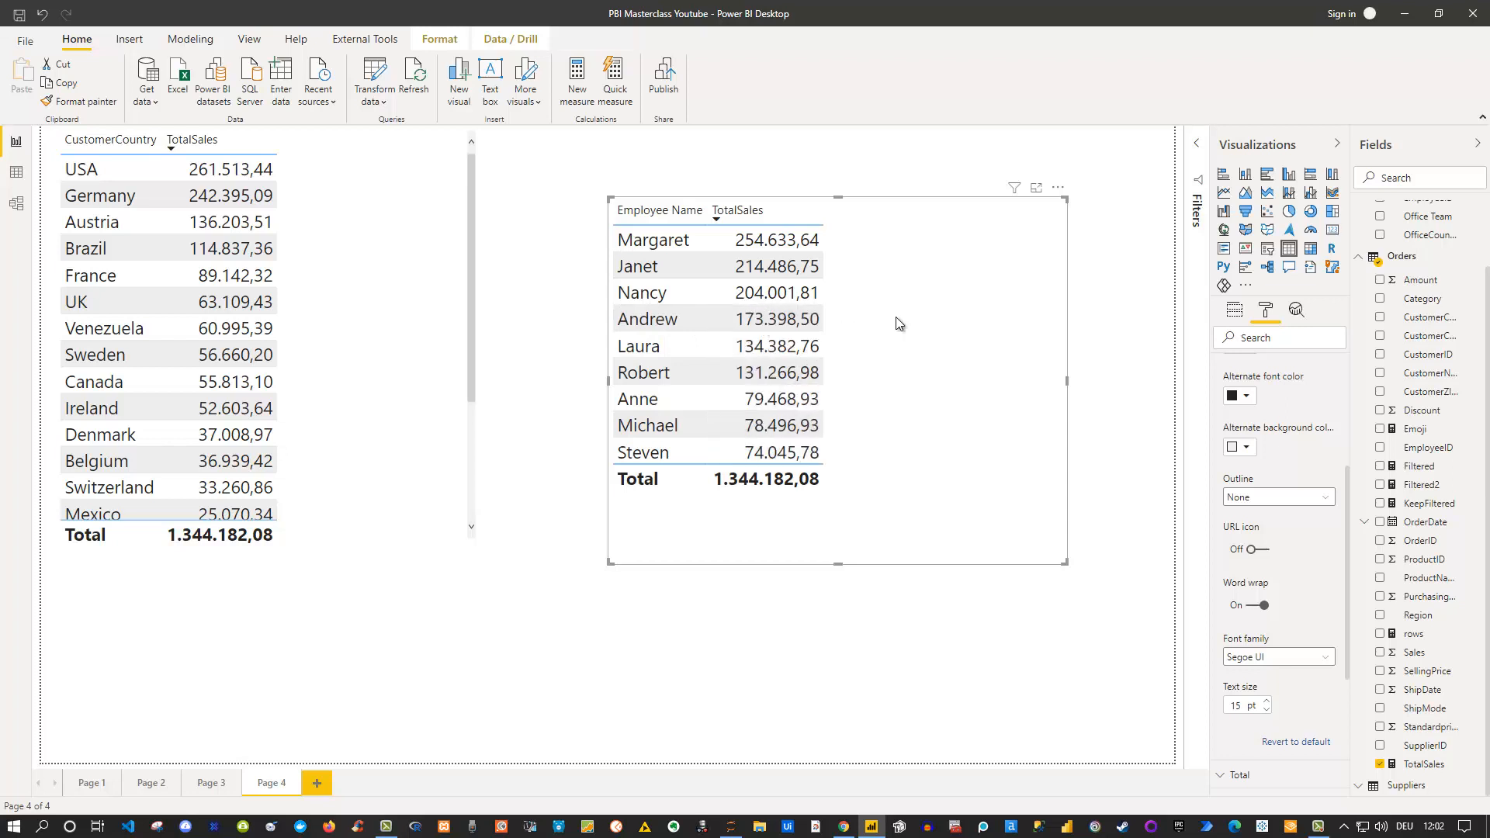
Add a new calculated column to the Employees table and expand its formula editor.
{"action": "scroll", "coordinate": [1456, 326], "scroll_direction": "up", "scroll_amount": 2}
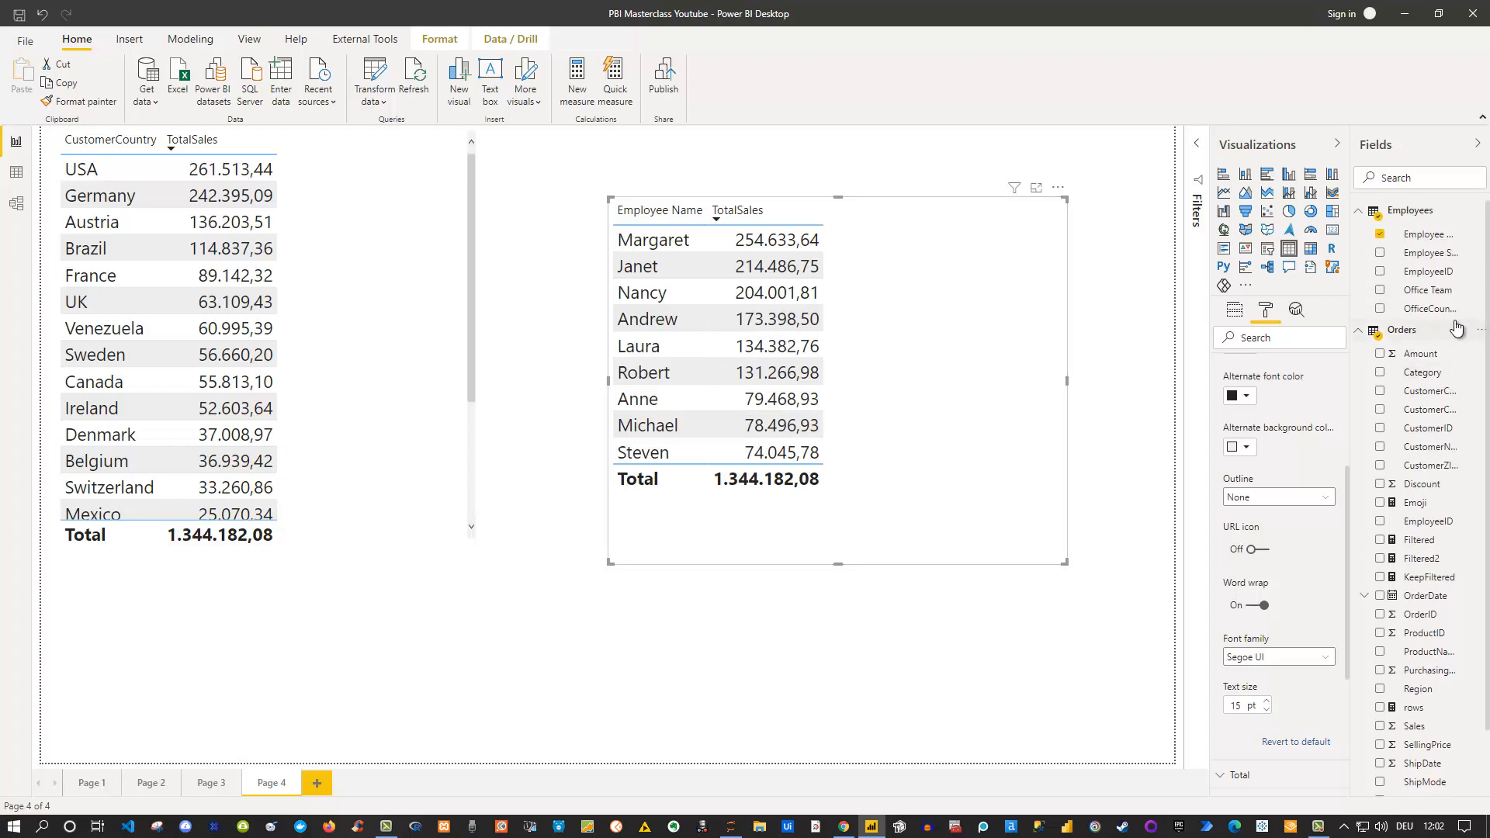
{"action": "left_click", "coordinate": [1415, 214]}
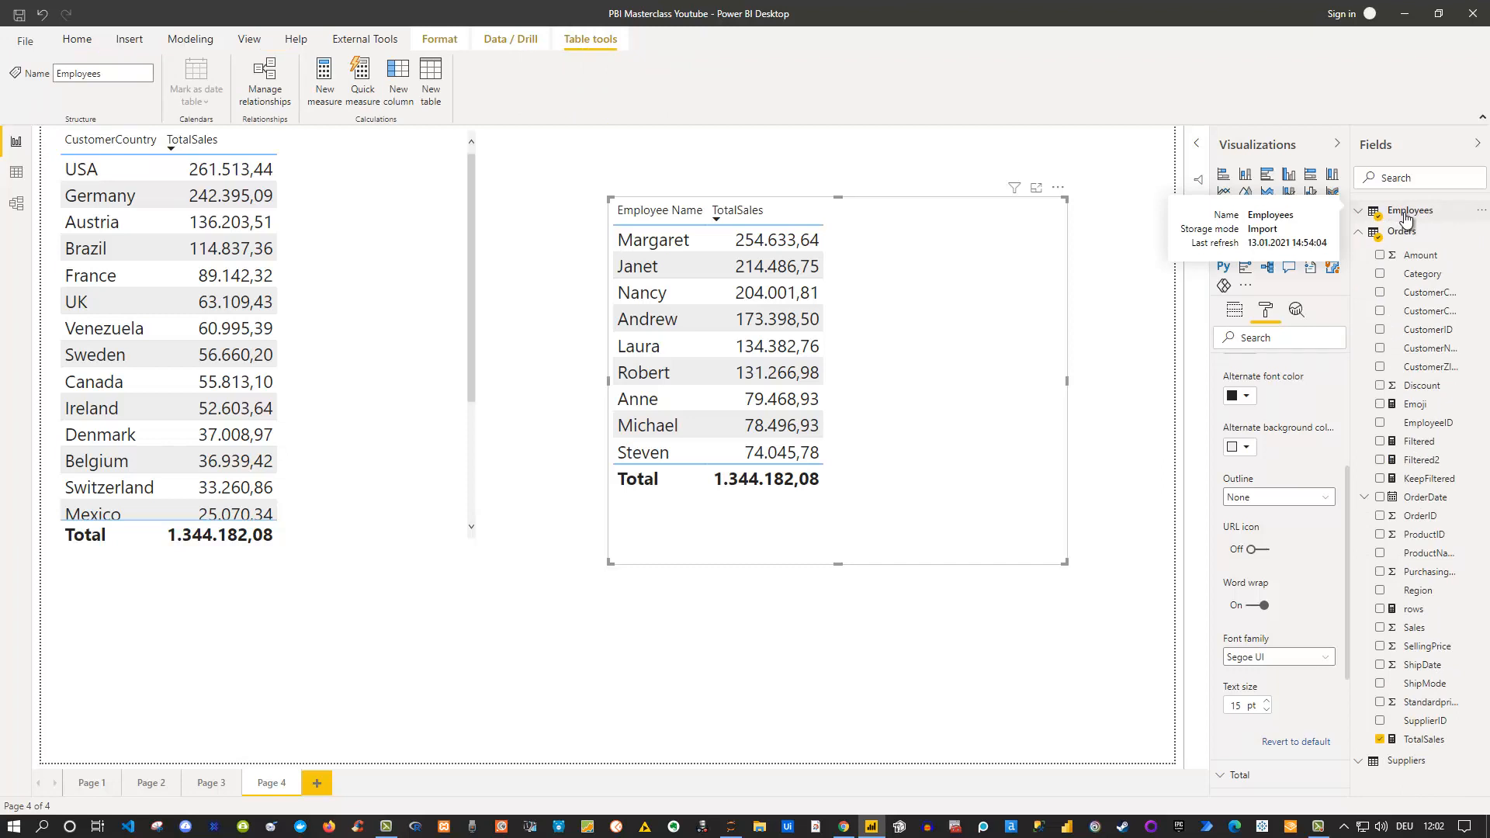
{"action": "left_click", "coordinate": [1416, 217]}
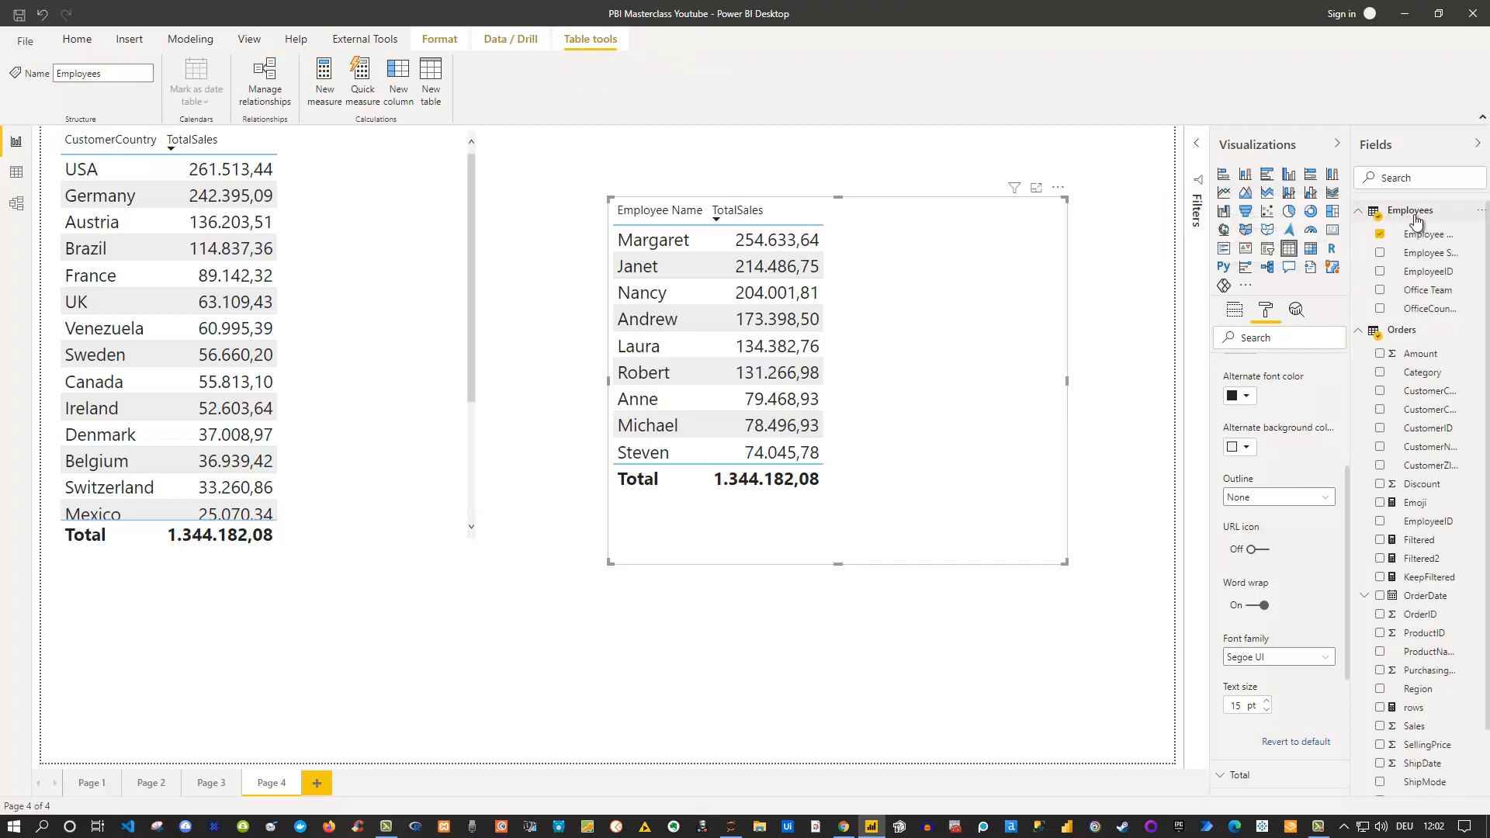
{"action": "right_click", "coordinate": [1422, 215]}
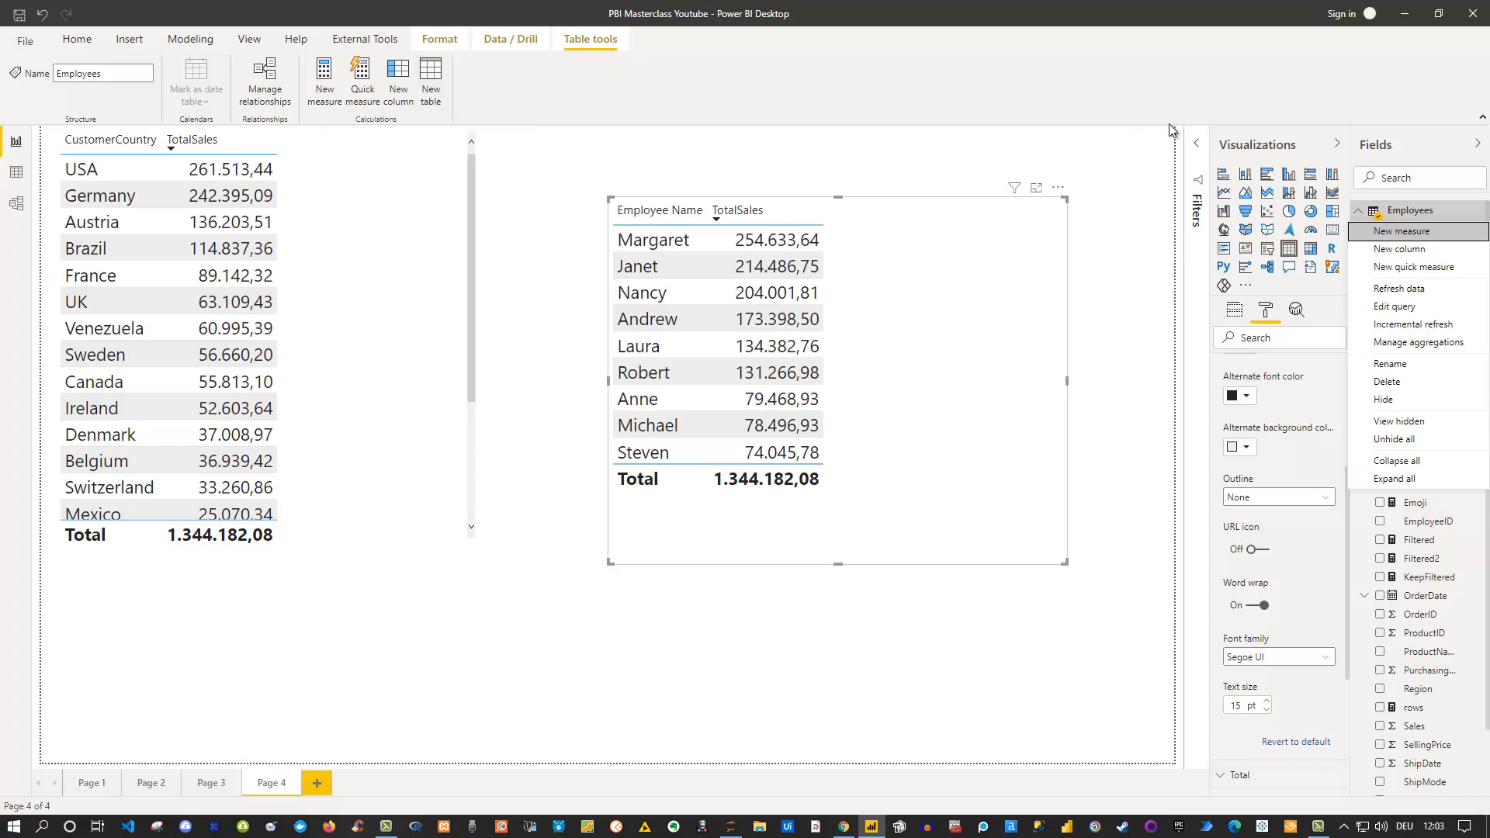
{"action": "left_click", "coordinate": [1409, 250]}
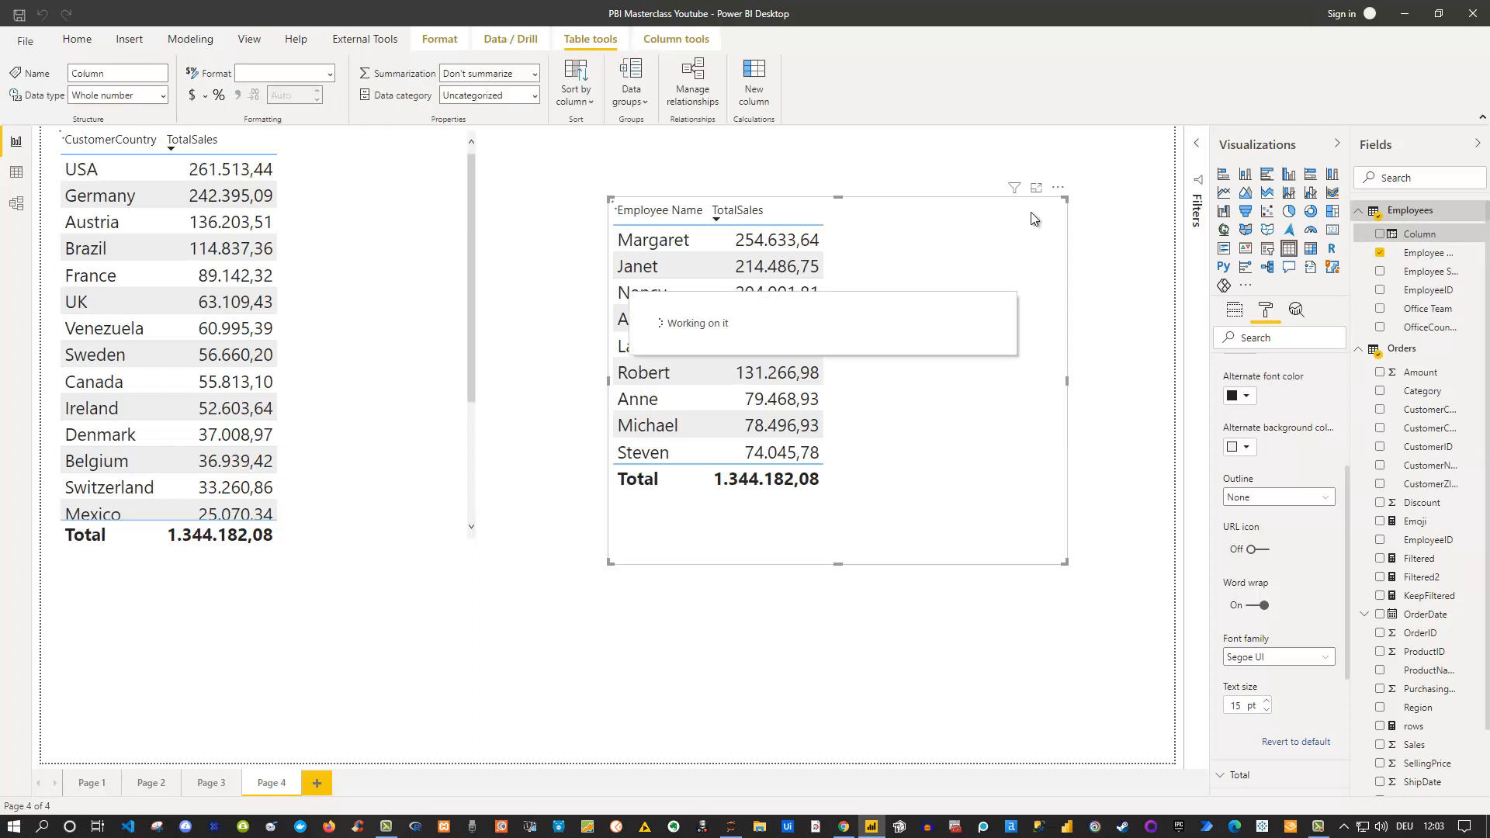
{"action": "left_click", "coordinate": [1195, 144]}
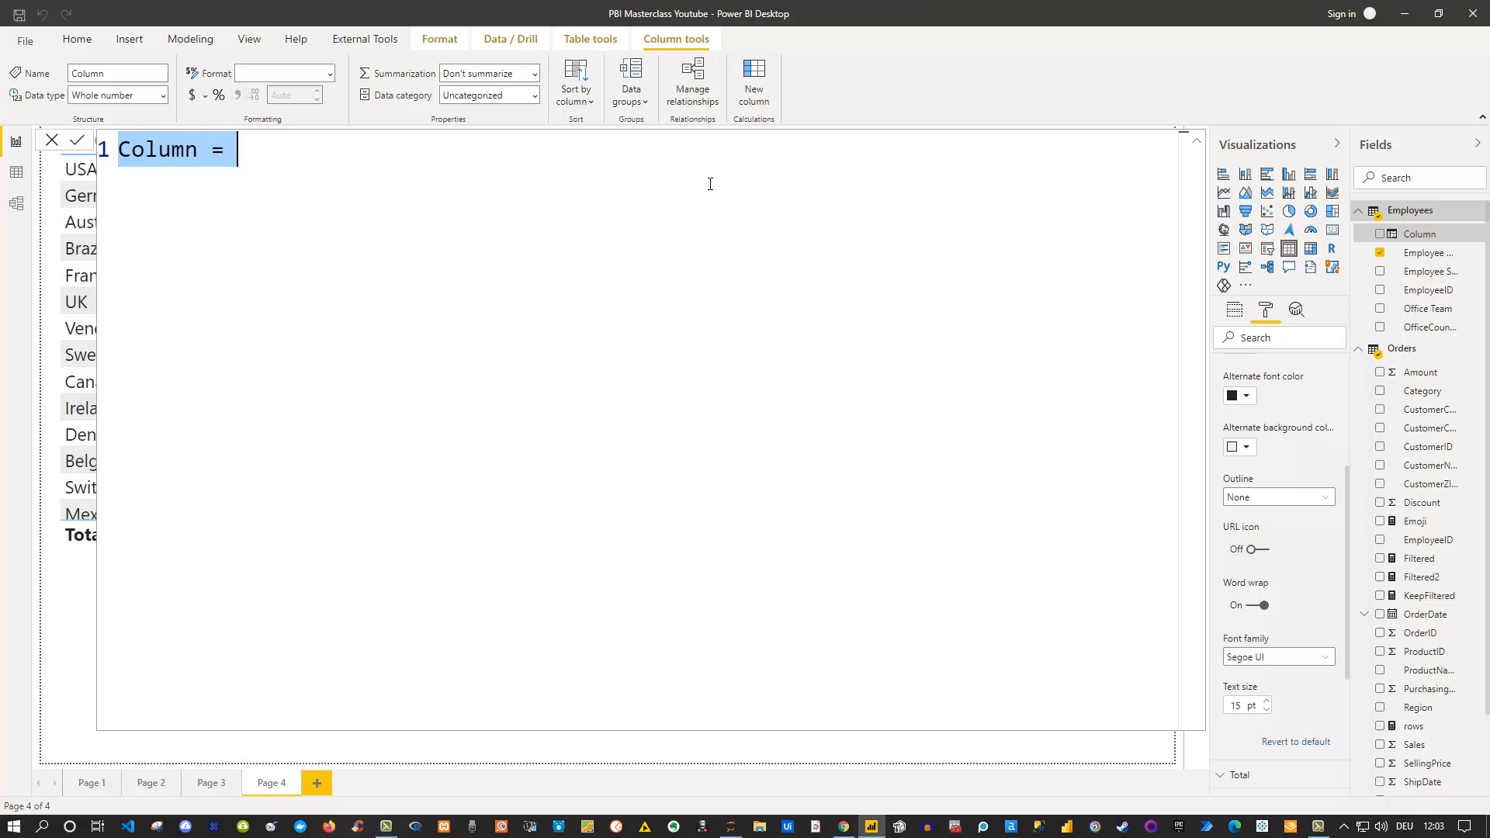
Name the new column RankingColumn and declare a variable RankingVar on an indented second line of its formula.
{"action": "type", "text": "Ra"}
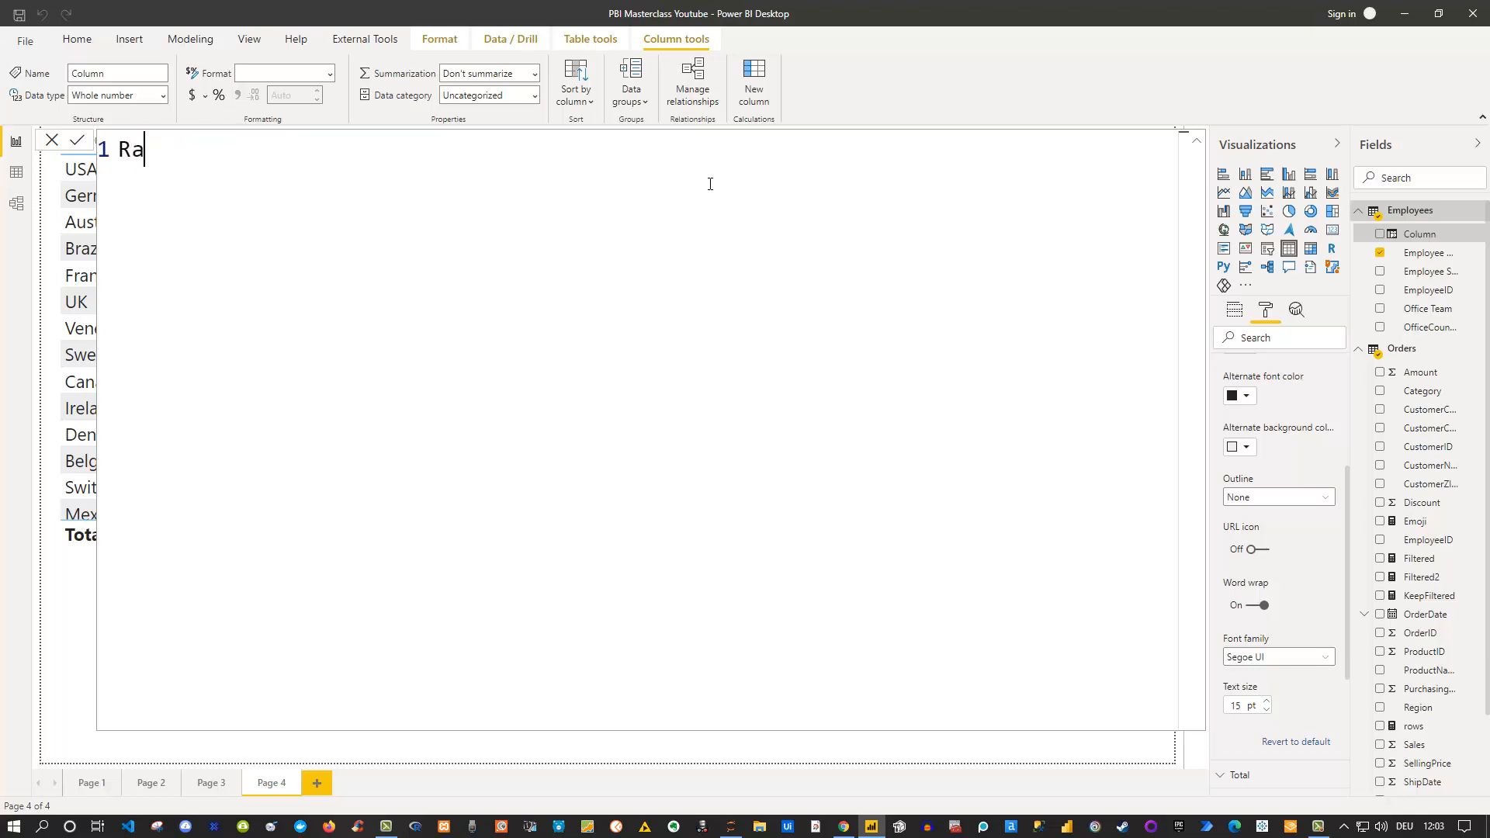
{"action": "type", "text": "nkingCol"}
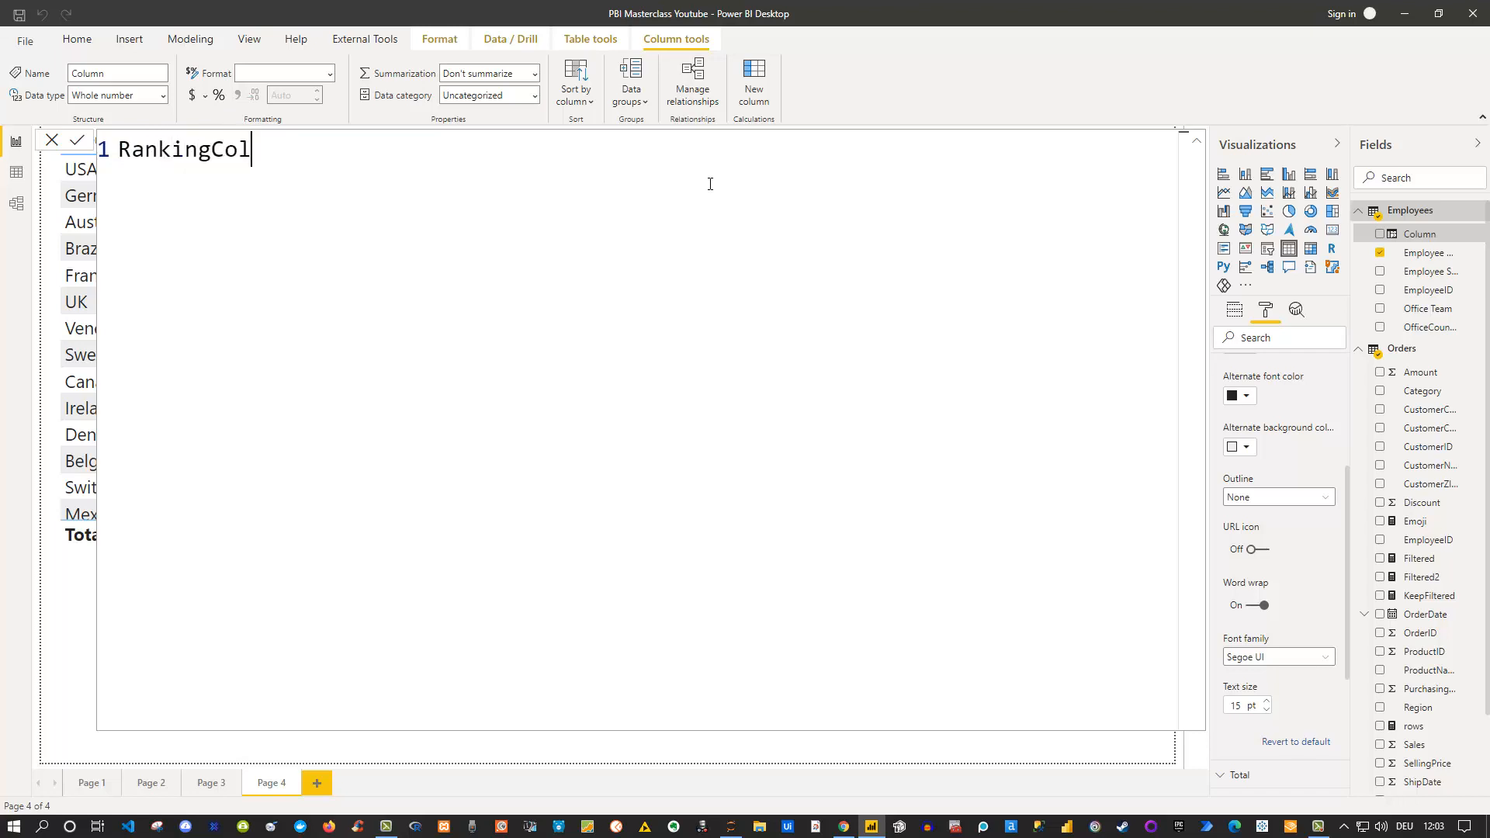
{"action": "type", "text": "umn ="}
{"action": "key", "text": "shift+Return"}
{"action": "key", "text": "Tab"}
{"action": "type", "text": "VAR"}
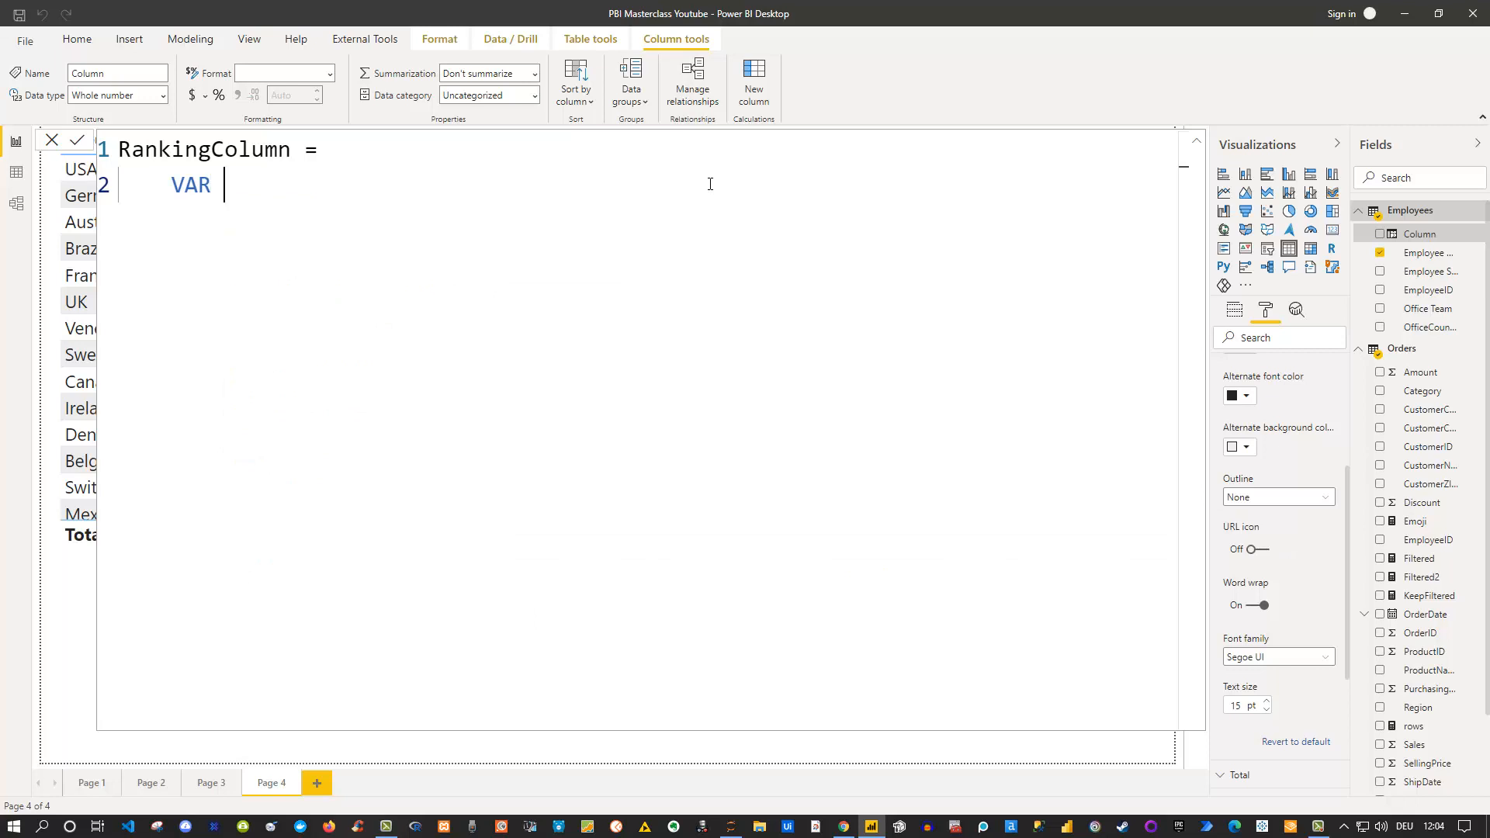
{"action": "type", "text": " RankingVar = "}
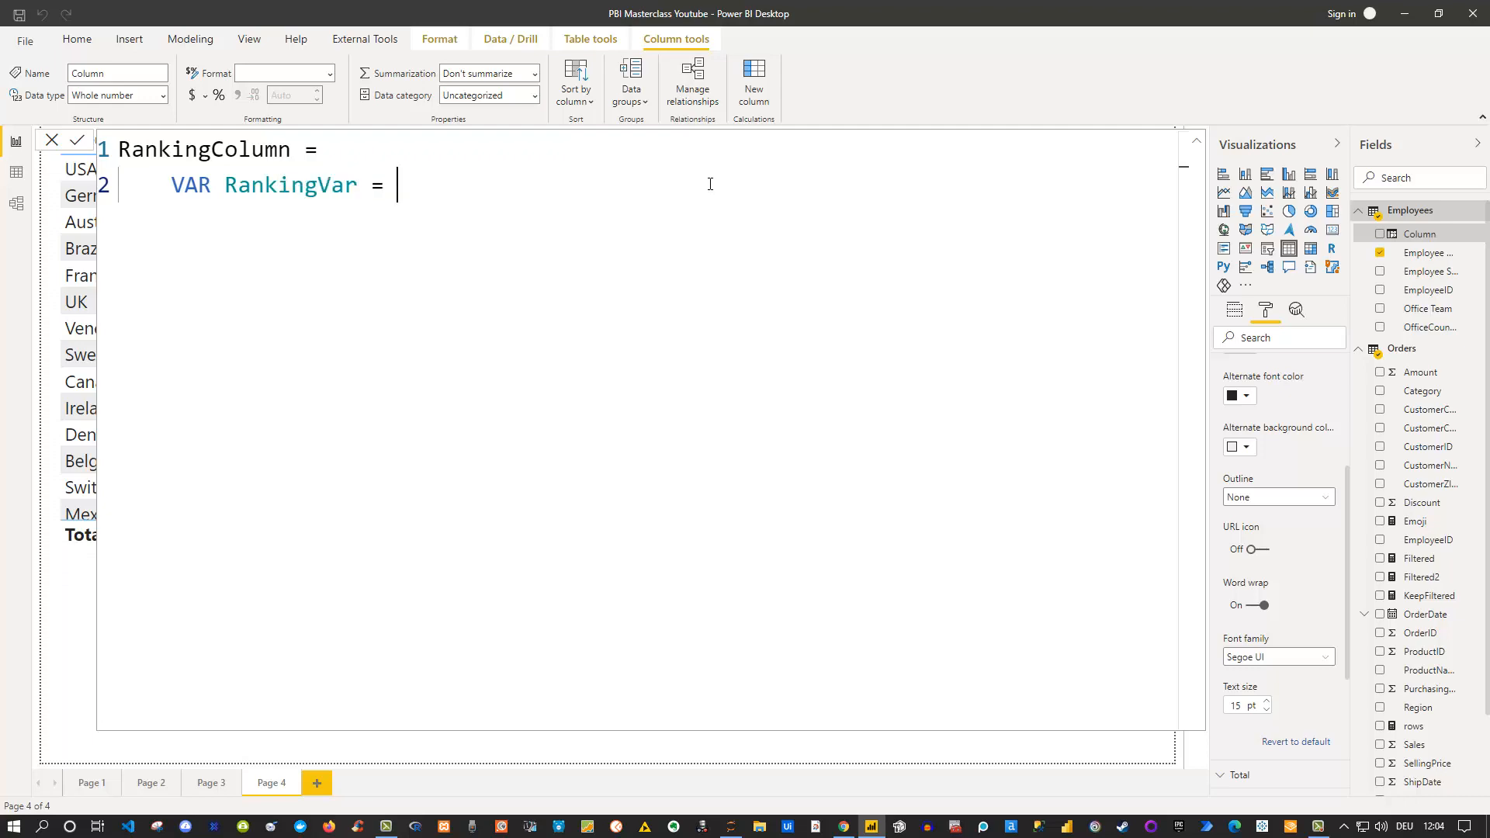
Start the RankingVar expression with RANKX, using ALL(Employees) as its table argument.
{"action": "type", "text": "Rank"}
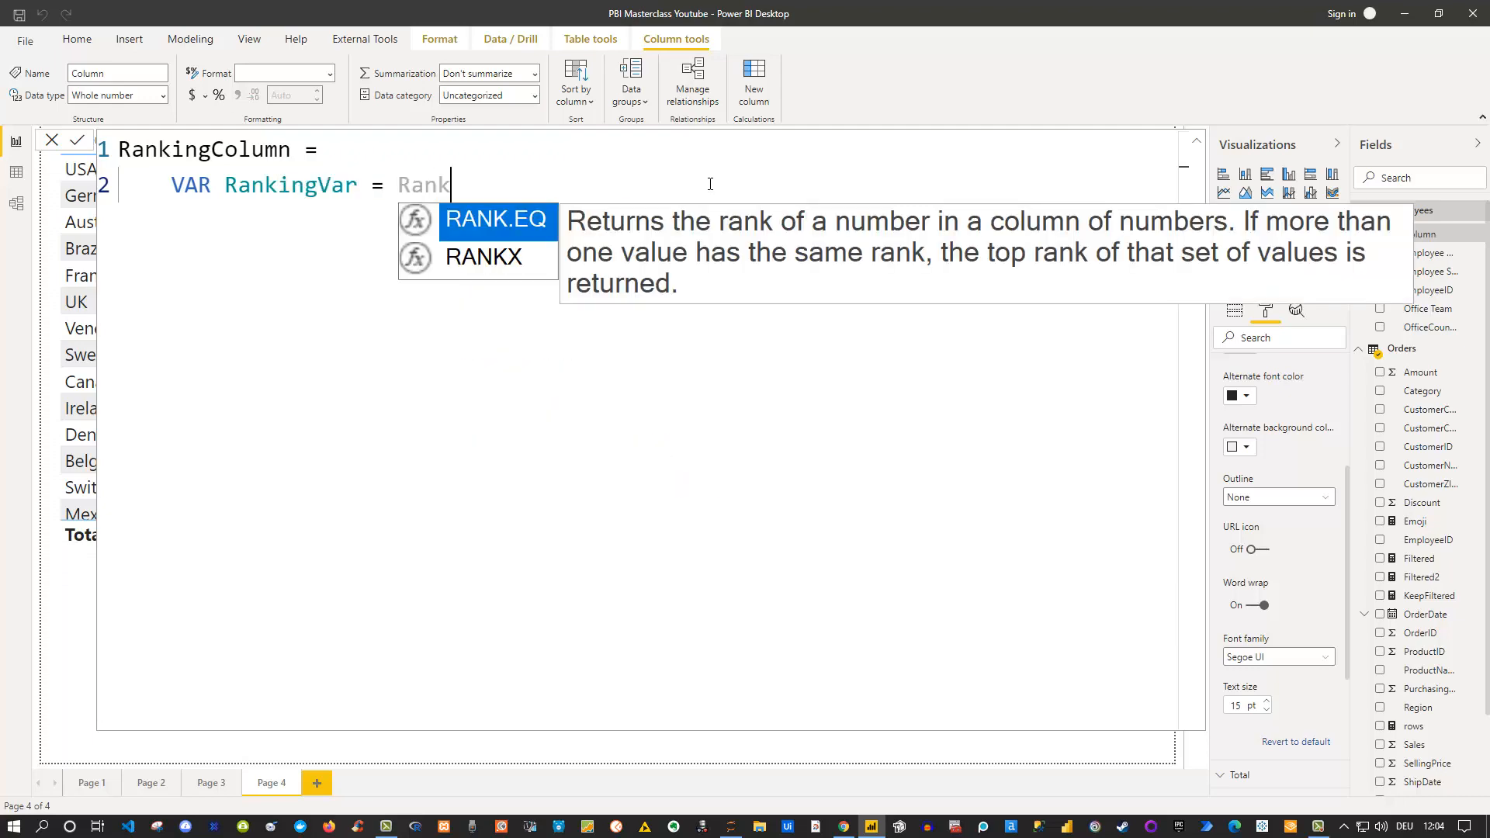
{"action": "type", "text": "x"}
{"action": "key", "text": "Tab"}
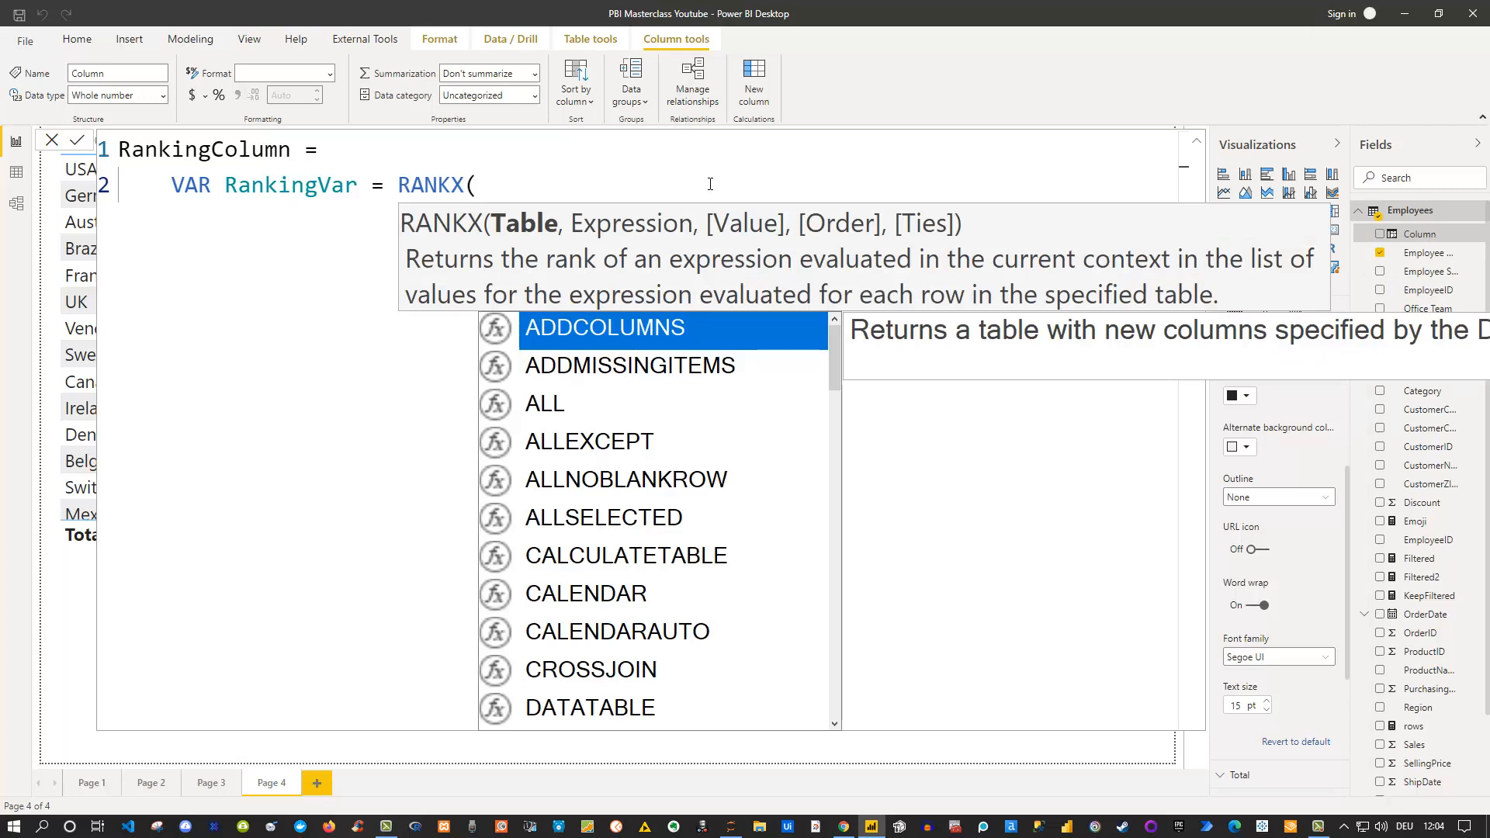
{"action": "type", "text": "All("}
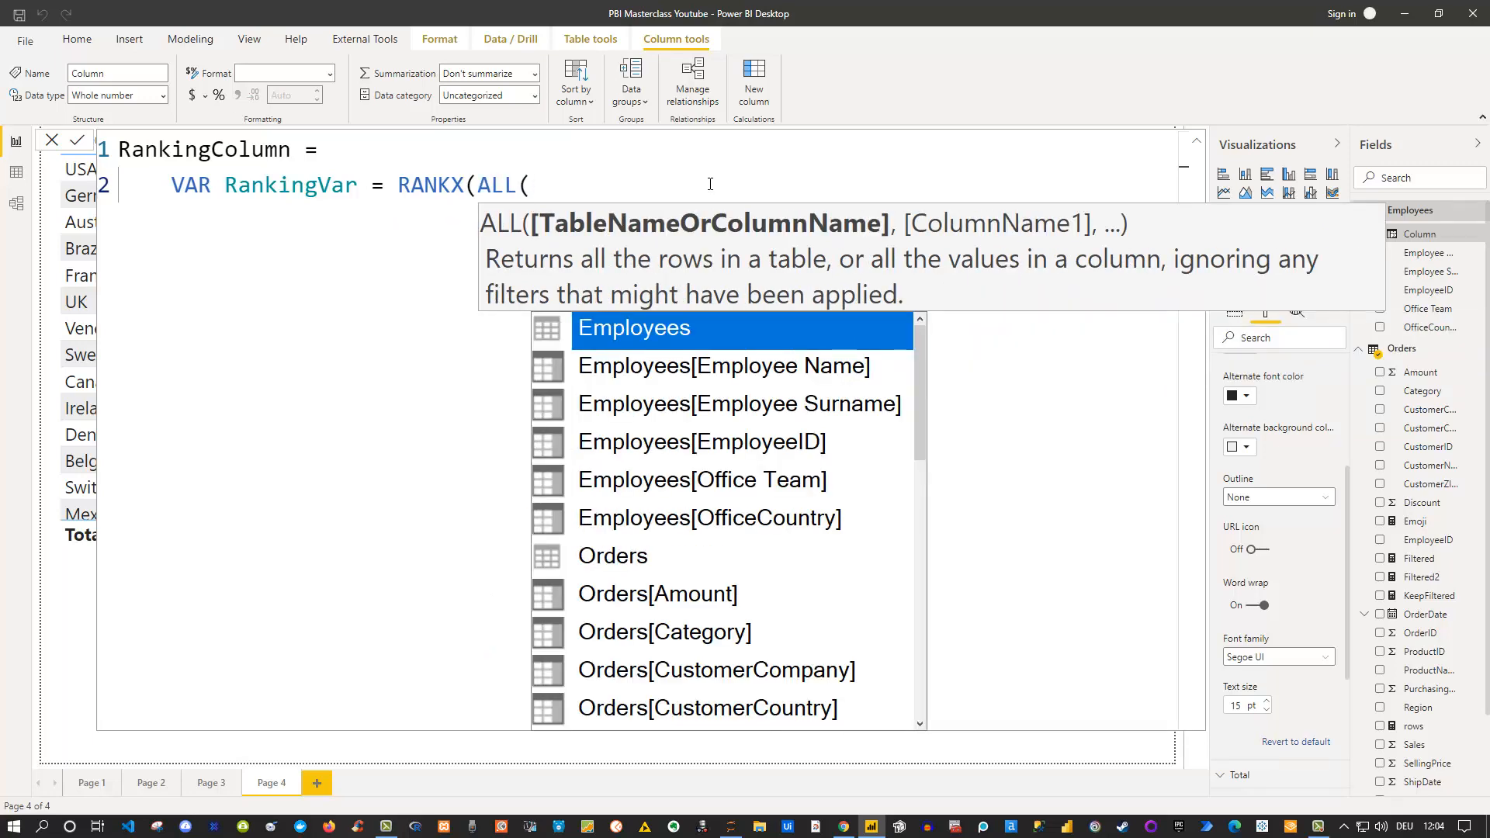
{"action": "key", "text": "Tab"}
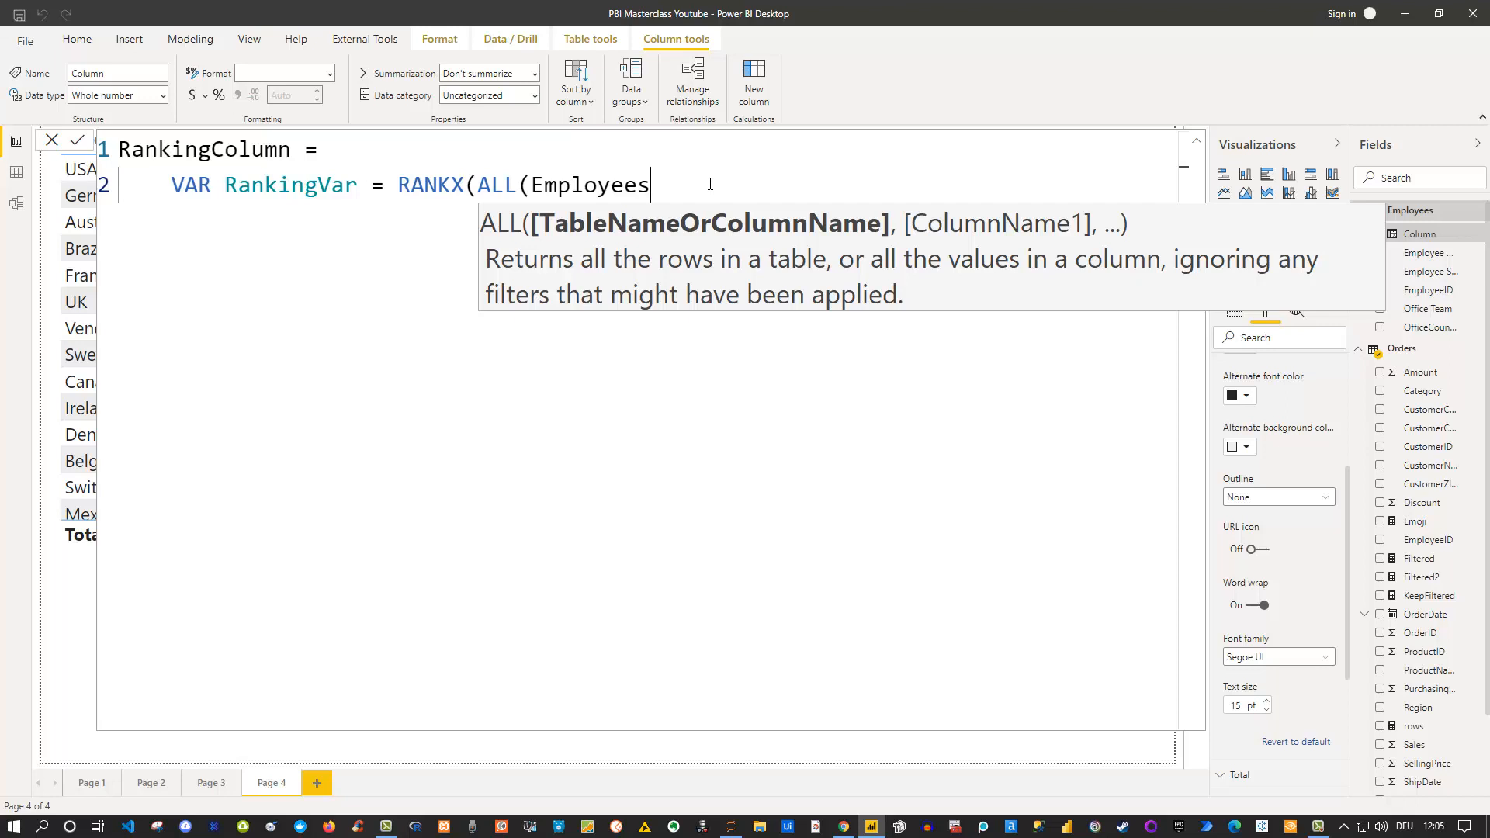
{"action": "type", "text": ")"}
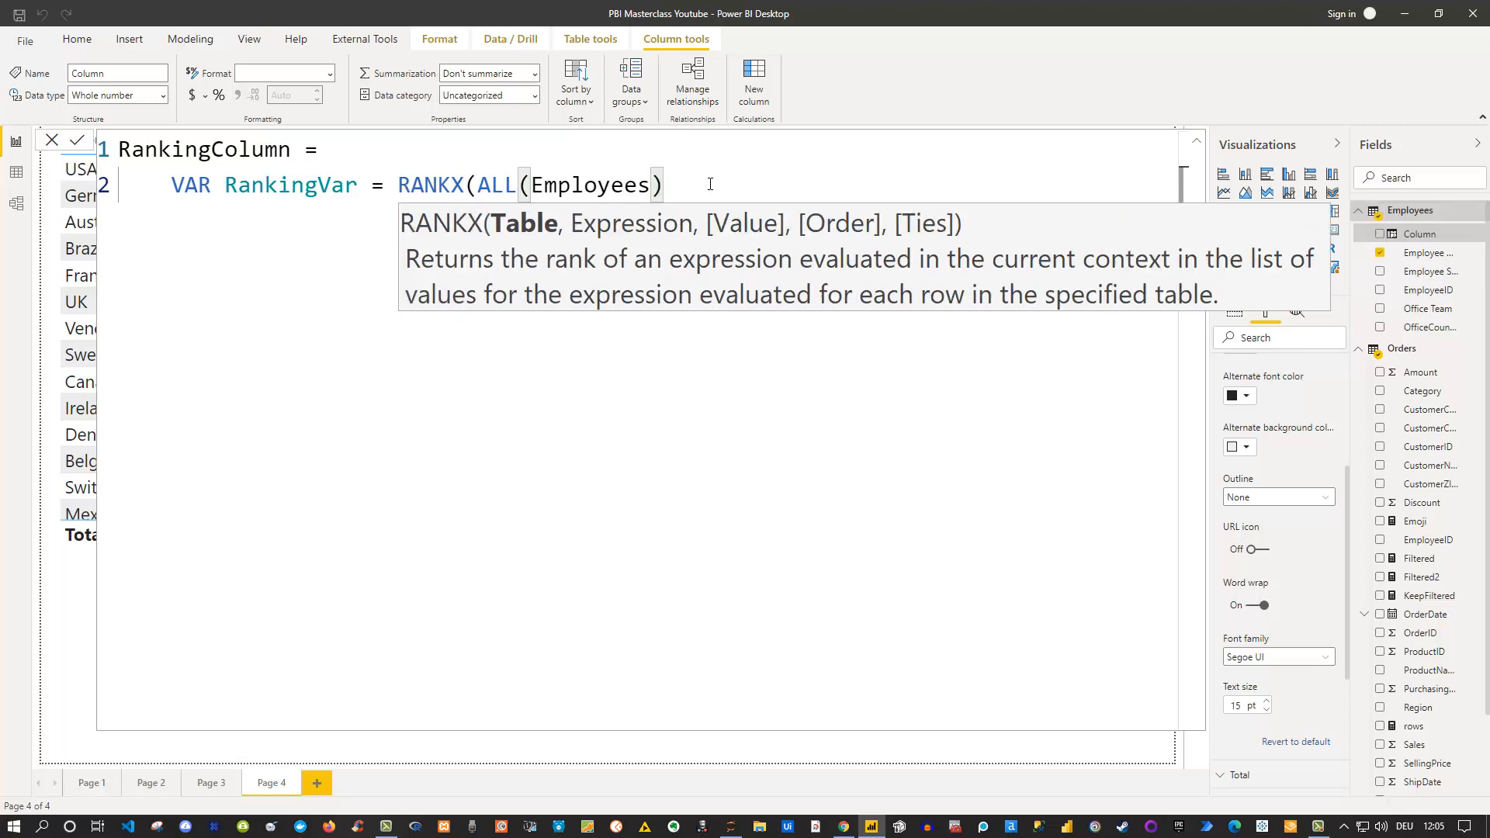
Enter [TotalSales] as both the expression and the value argument of RANKX, followed by a comma.
{"action": "type", "text": ",Total"}
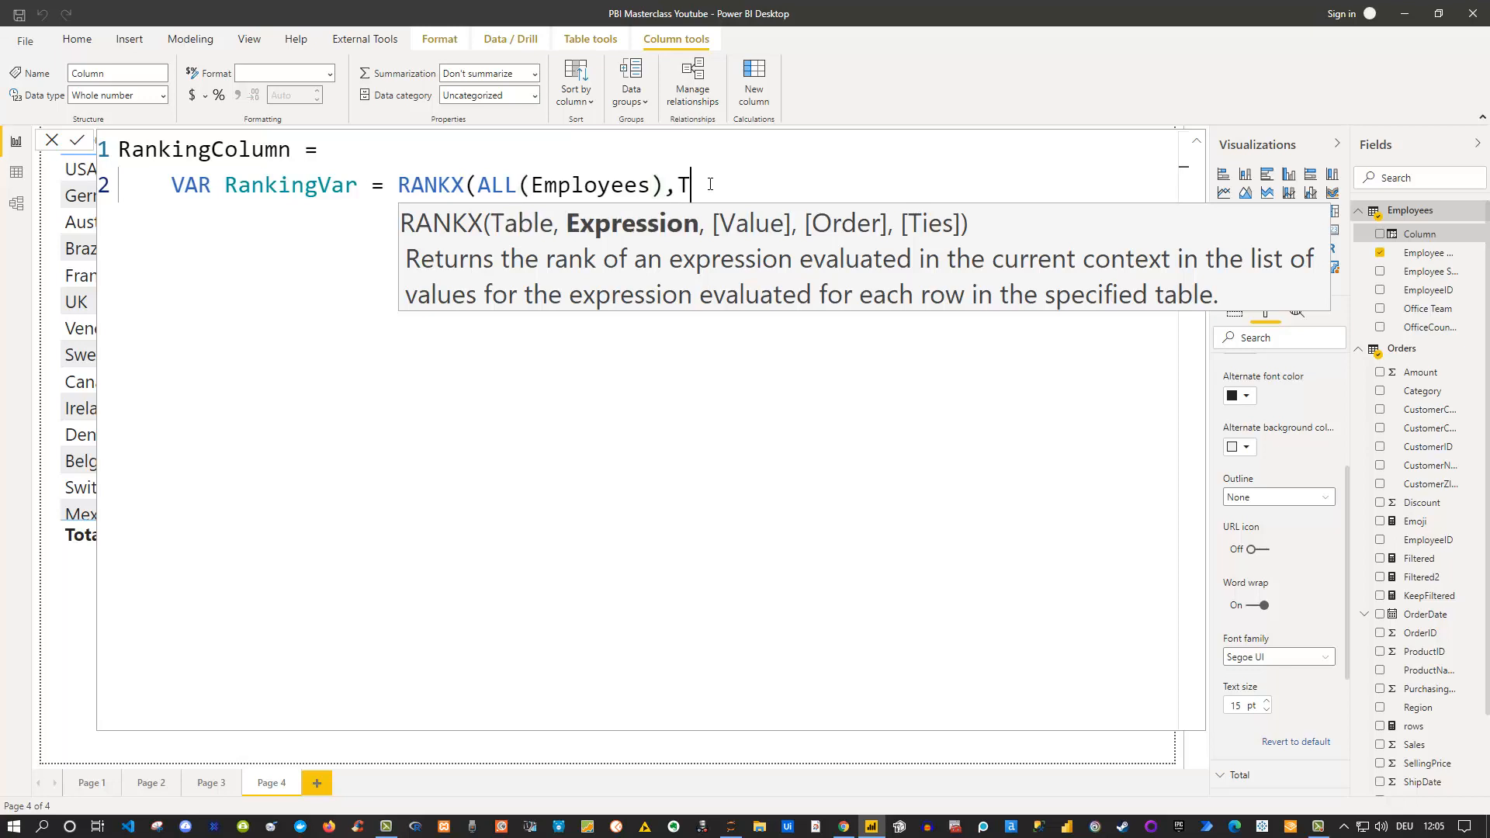
{"action": "key", "text": "Down"}
{"action": "key", "text": "Down"}
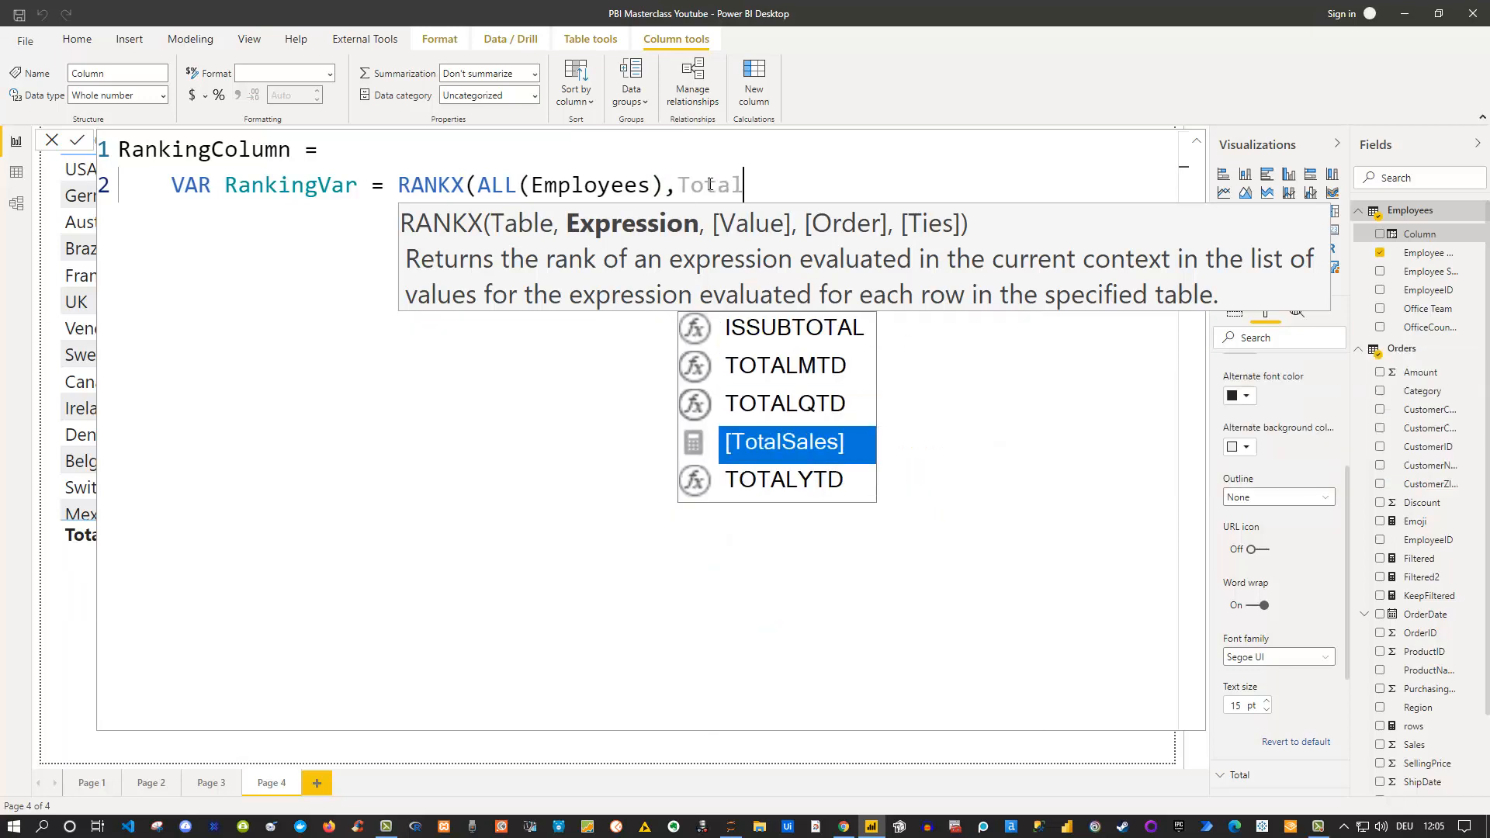
{"action": "key", "text": "Tab"}
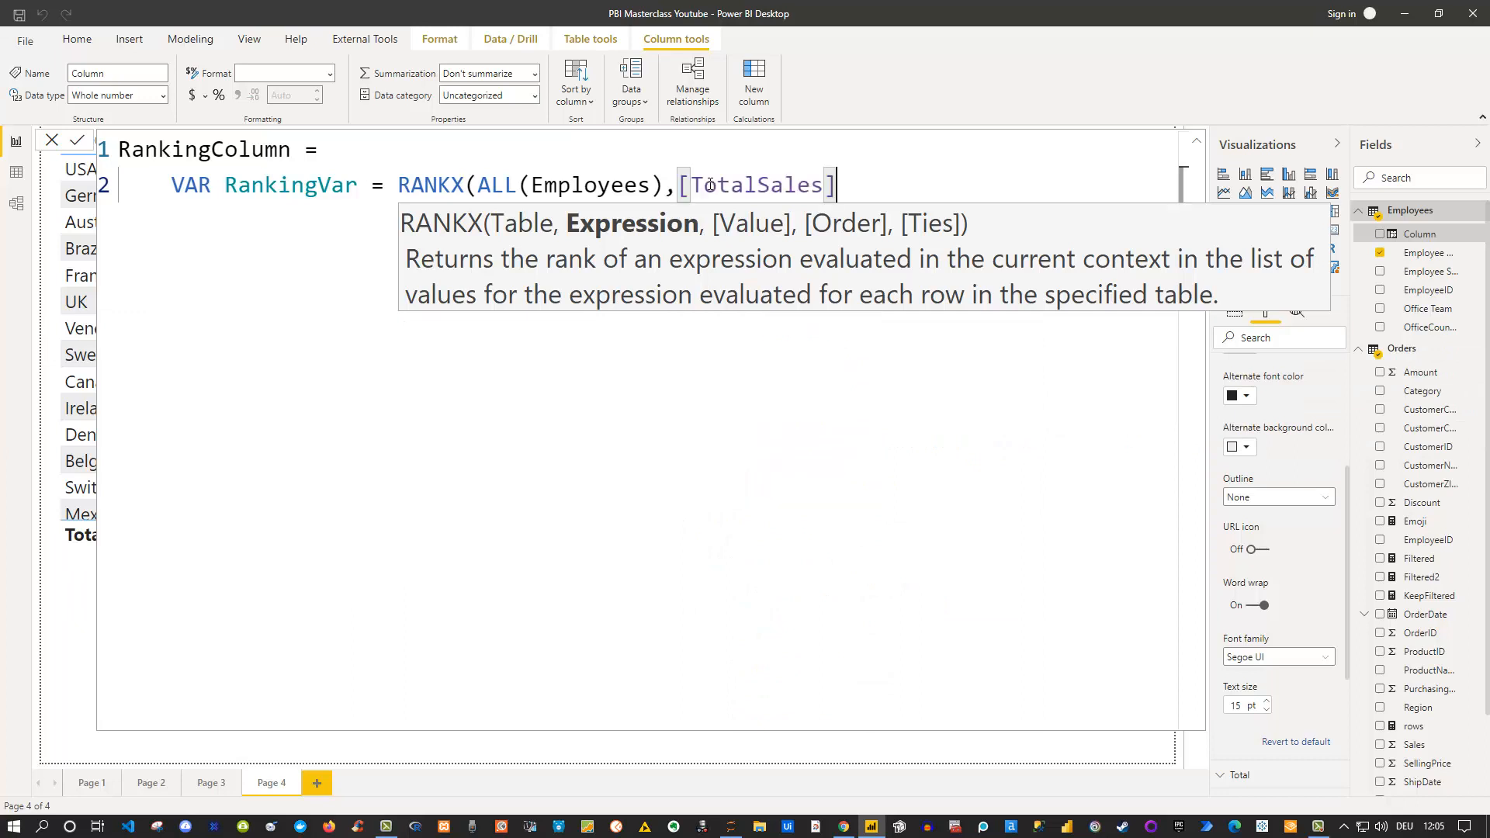
{"action": "type", "text": ","}
{"action": "type", "text": "Tota"}
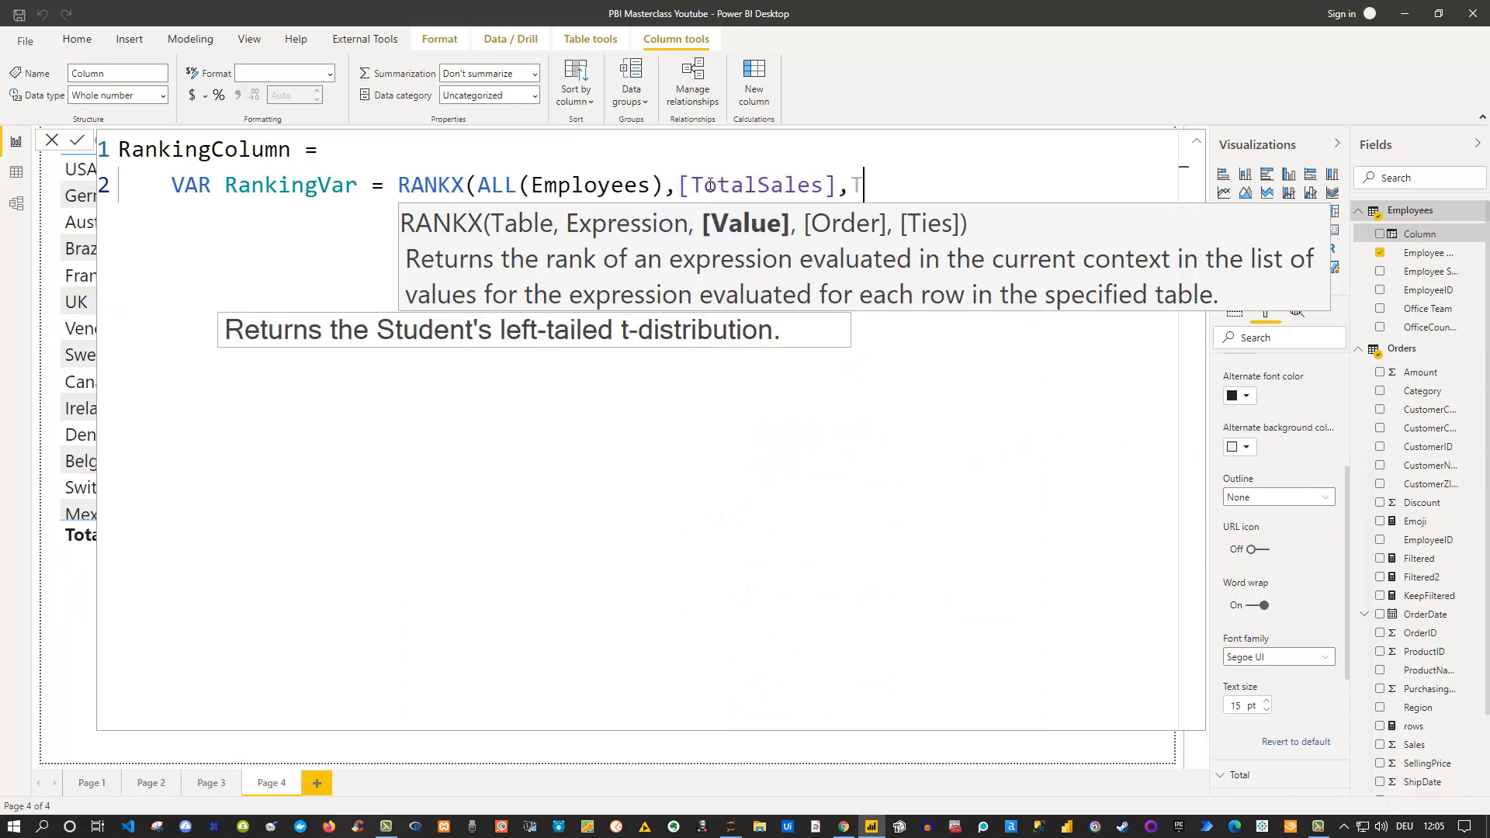
{"action": "key", "text": "Down"}
{"action": "key", "text": "Down"}
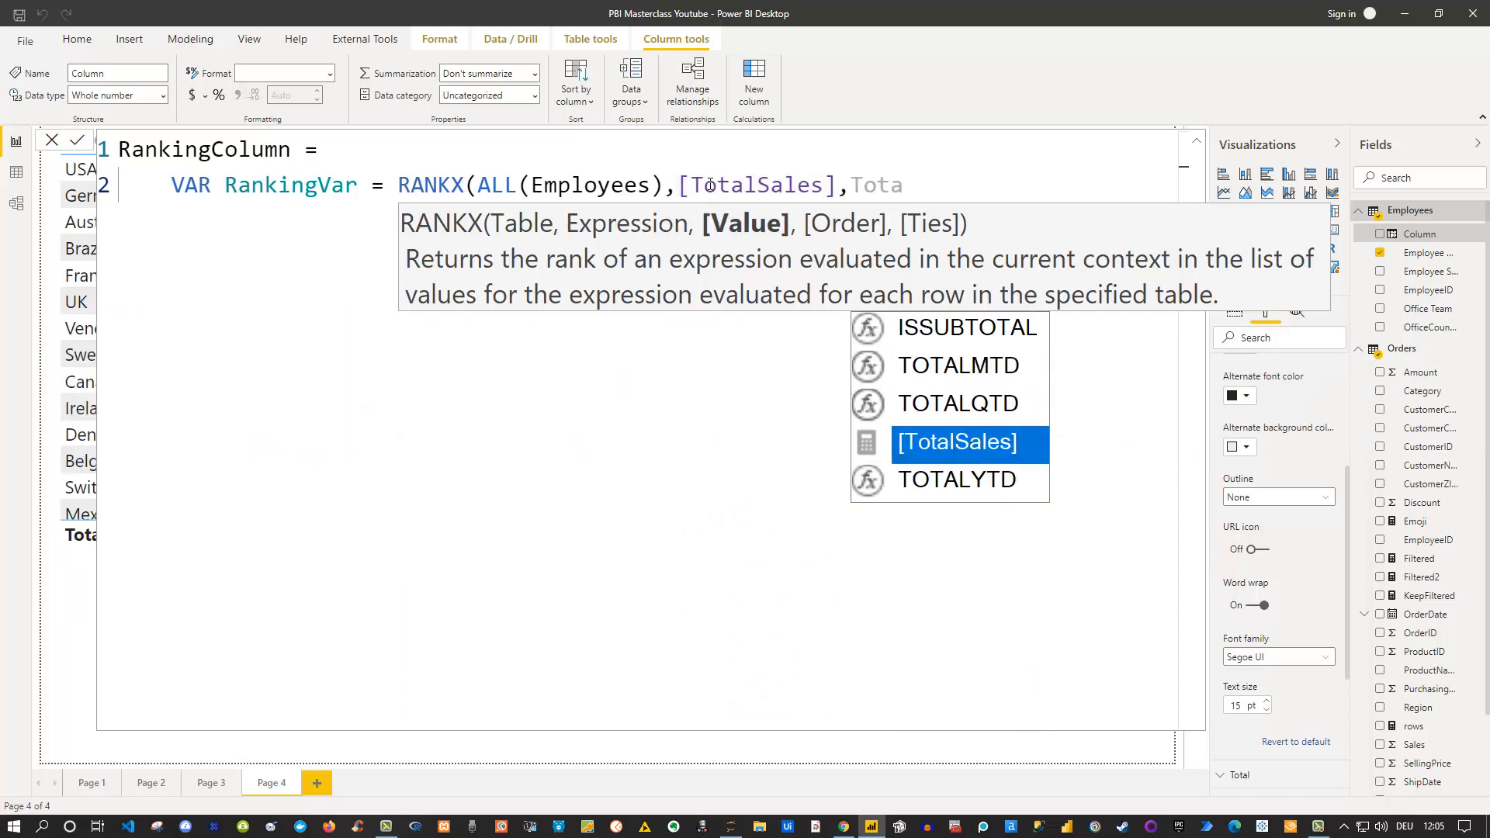
{"action": "key", "text": "Tab"}
{"action": "type", "text": ","}
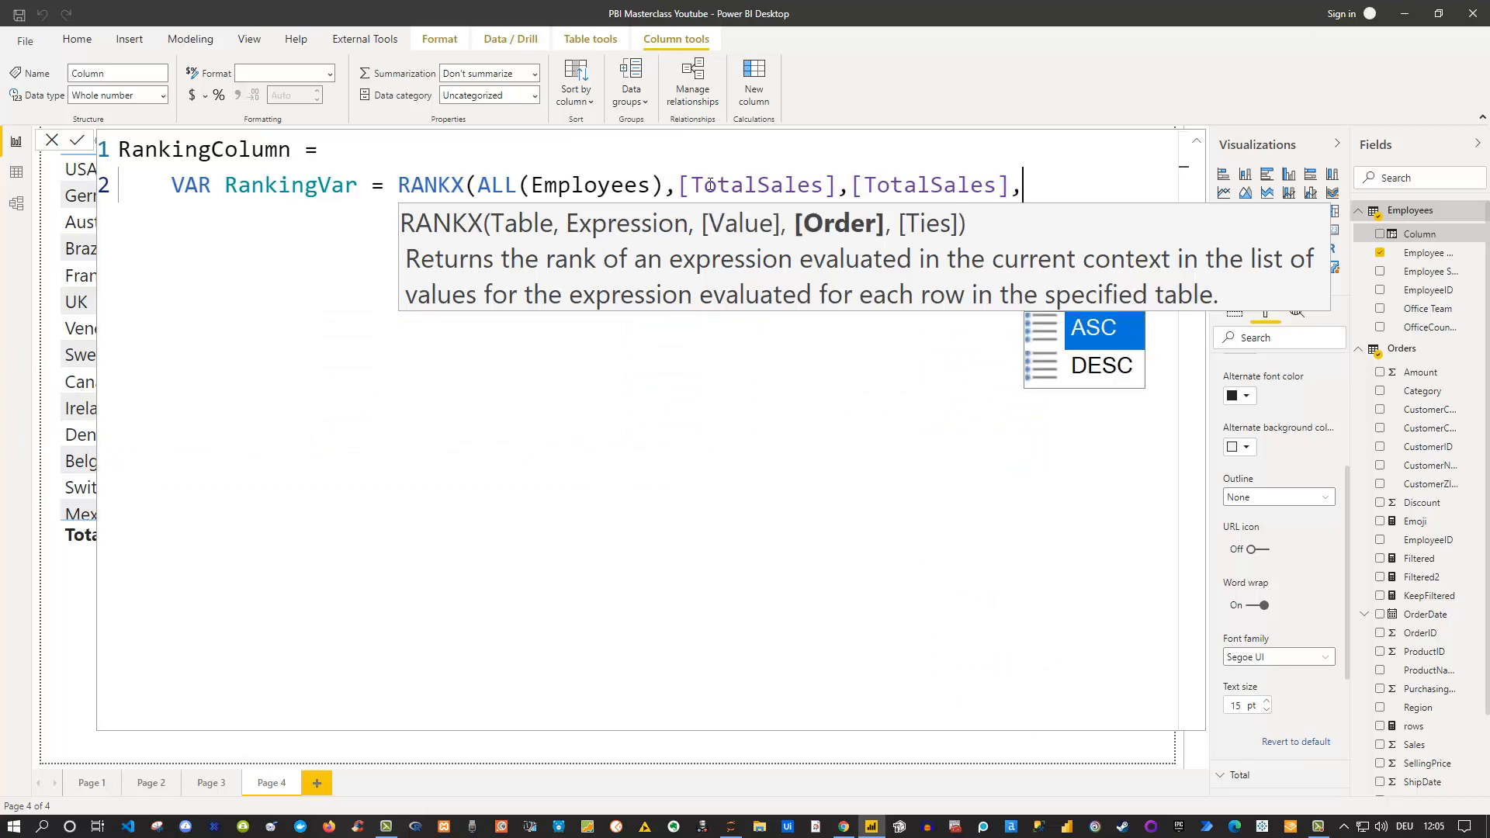
Complete the RANKX call with DESC as its order argument, omitting the ties argument, and close the parenthesis.
{"action": "type", "text": "Desc"}
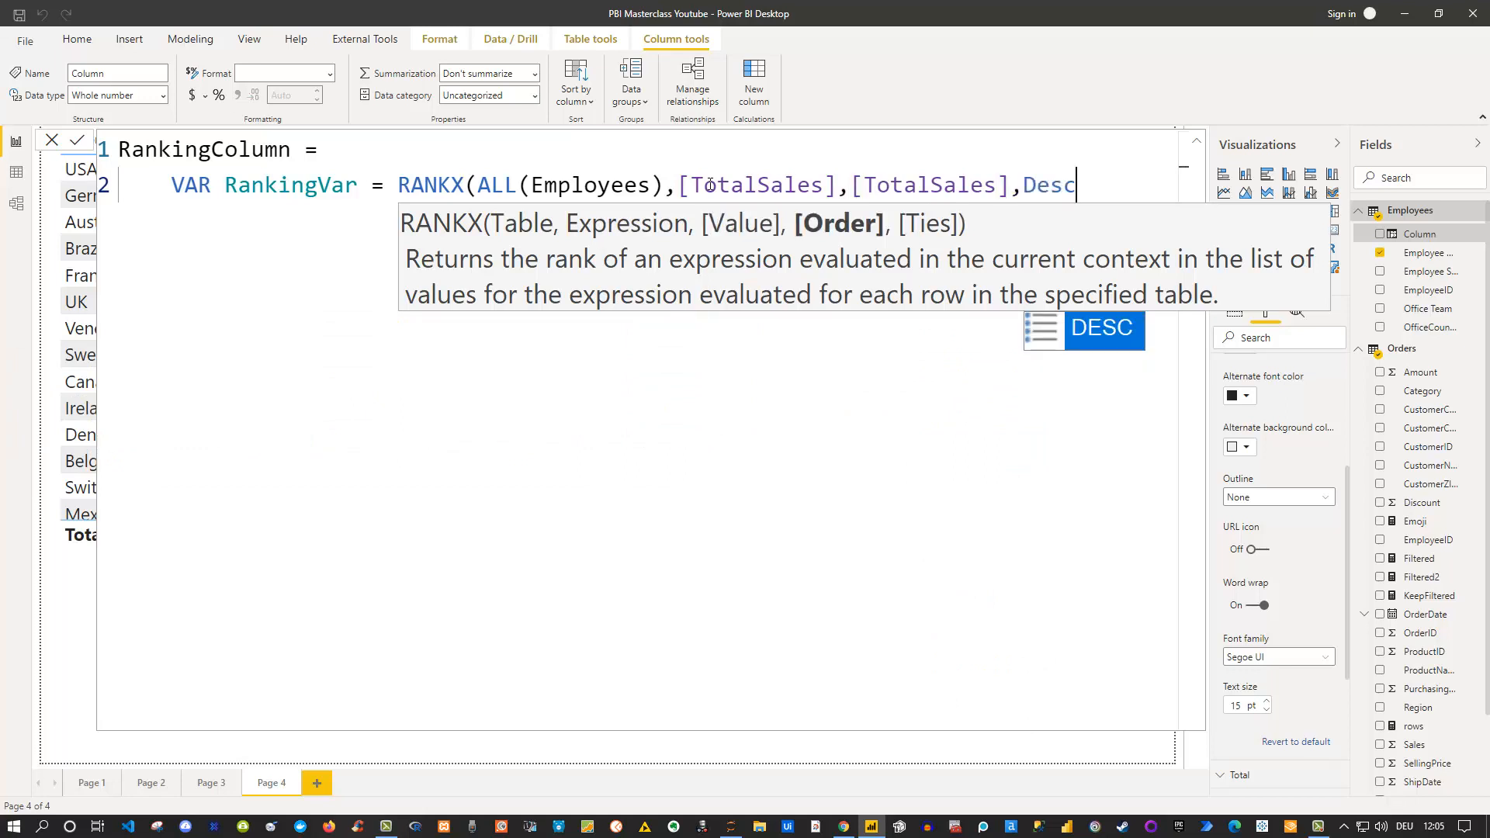
{"action": "key", "text": "Tab"}
{"action": "type", "text": ","}
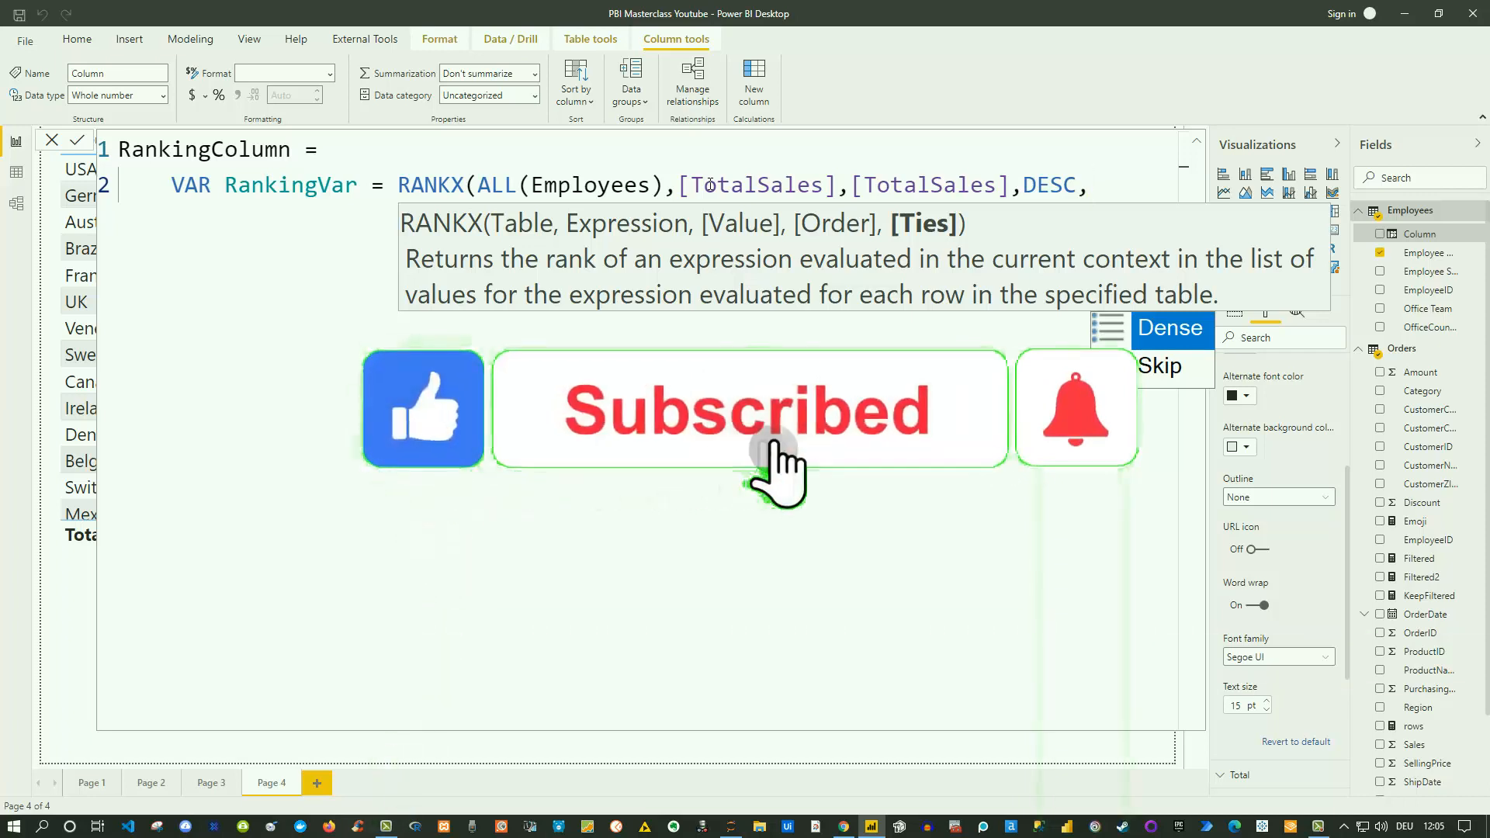
{"action": "key", "text": "BackSpace"}
{"action": "key", "text": "Escape"}
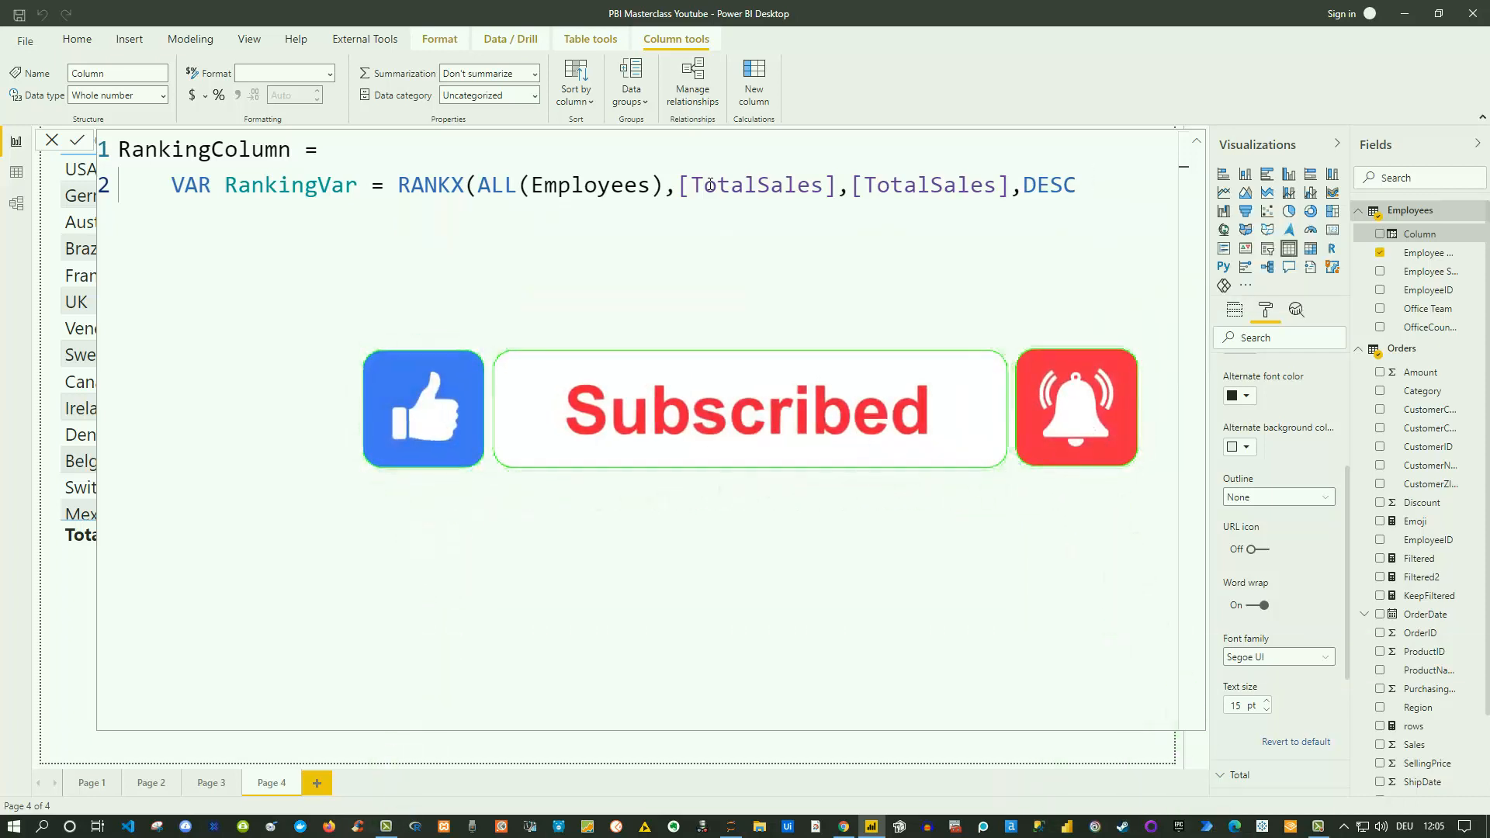
{"action": "type", "text": ")"}
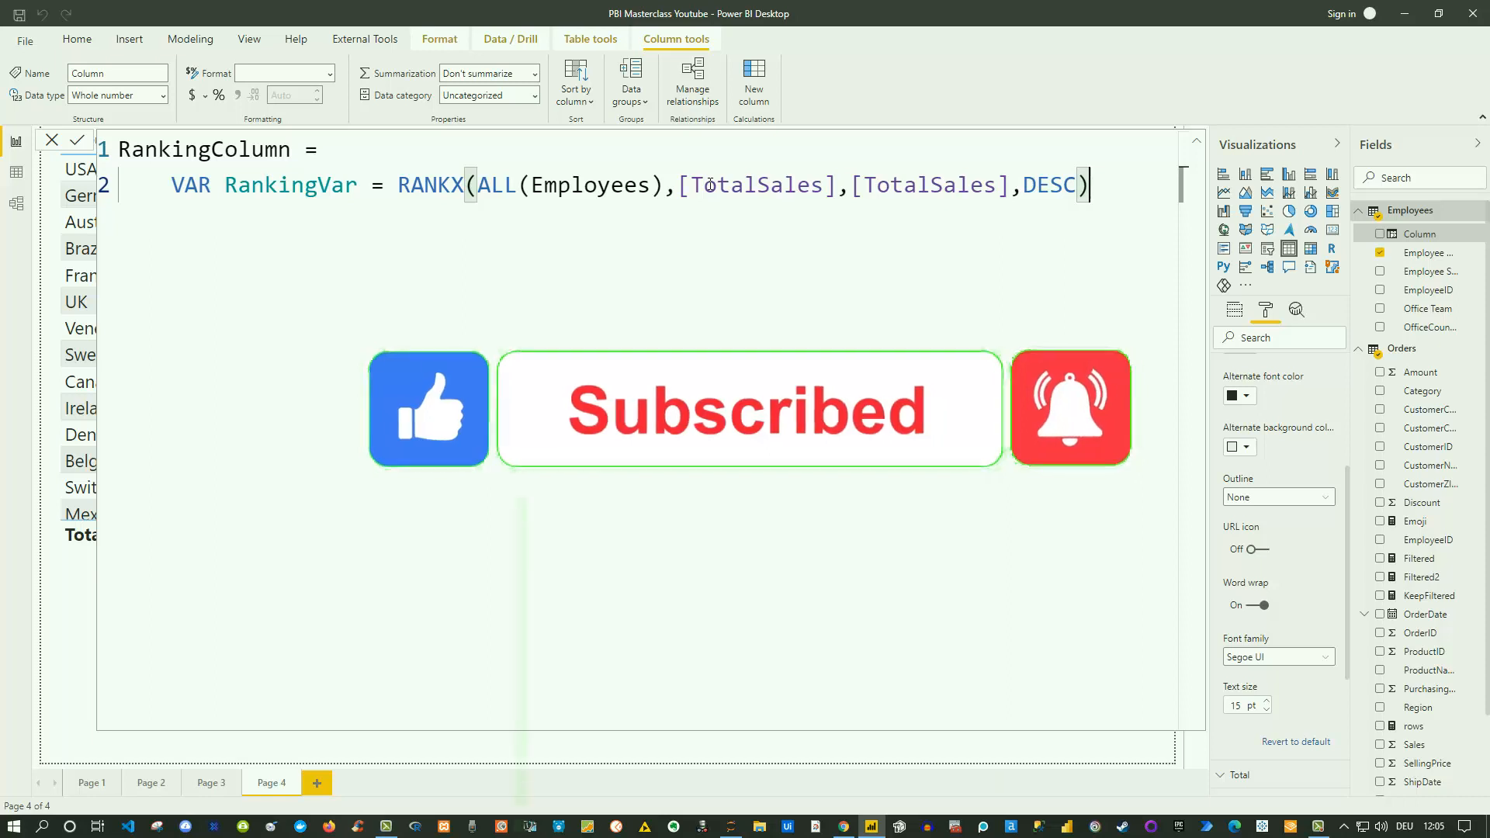
Add a RETURN line to the formula and start an indented IF below it with the condition RankingVar<=3.
{"action": "key", "text": "shift+Return"}
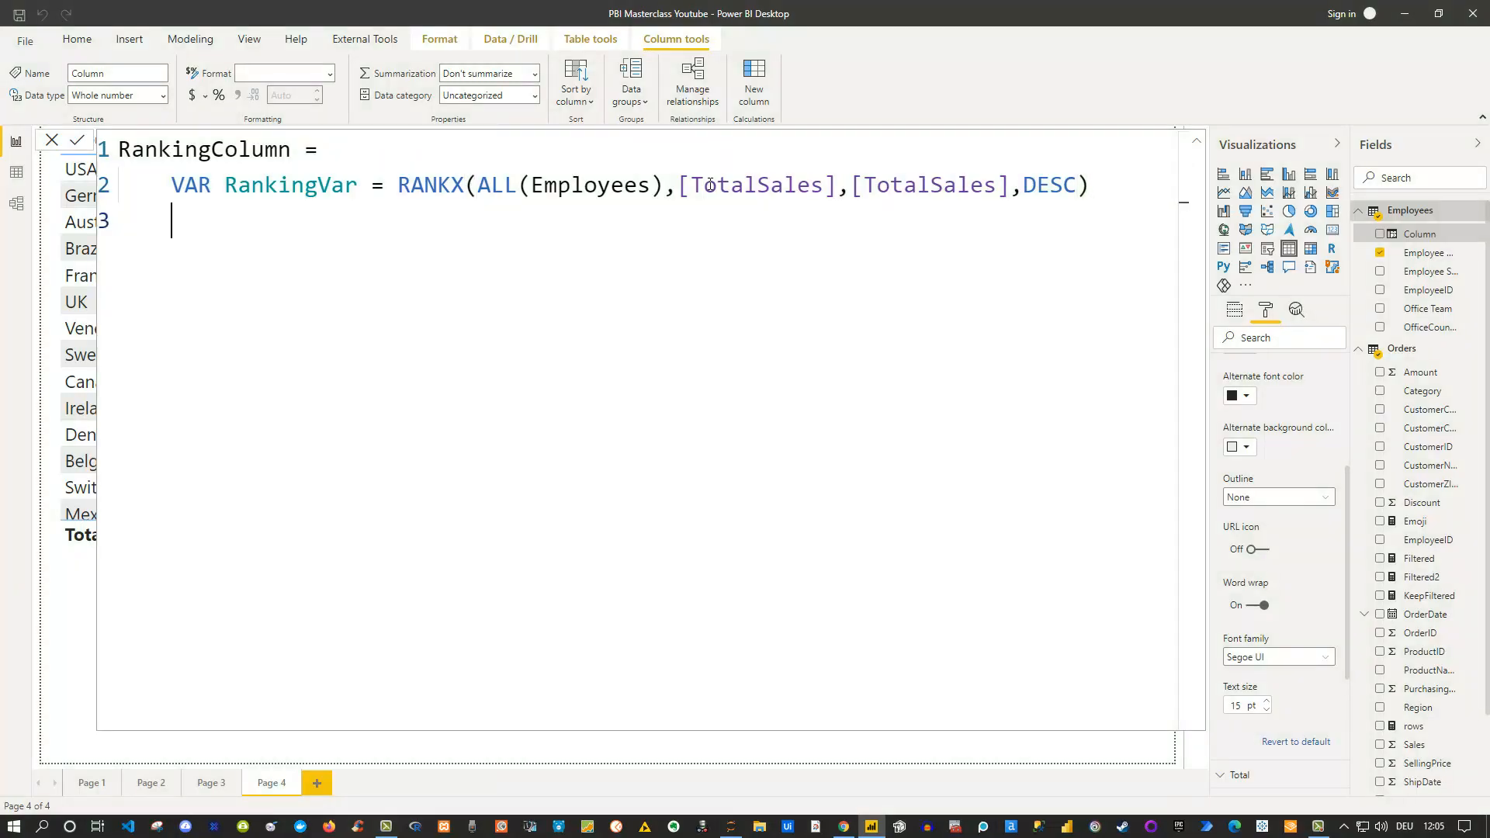
{"action": "type", "text": "RETURN"}
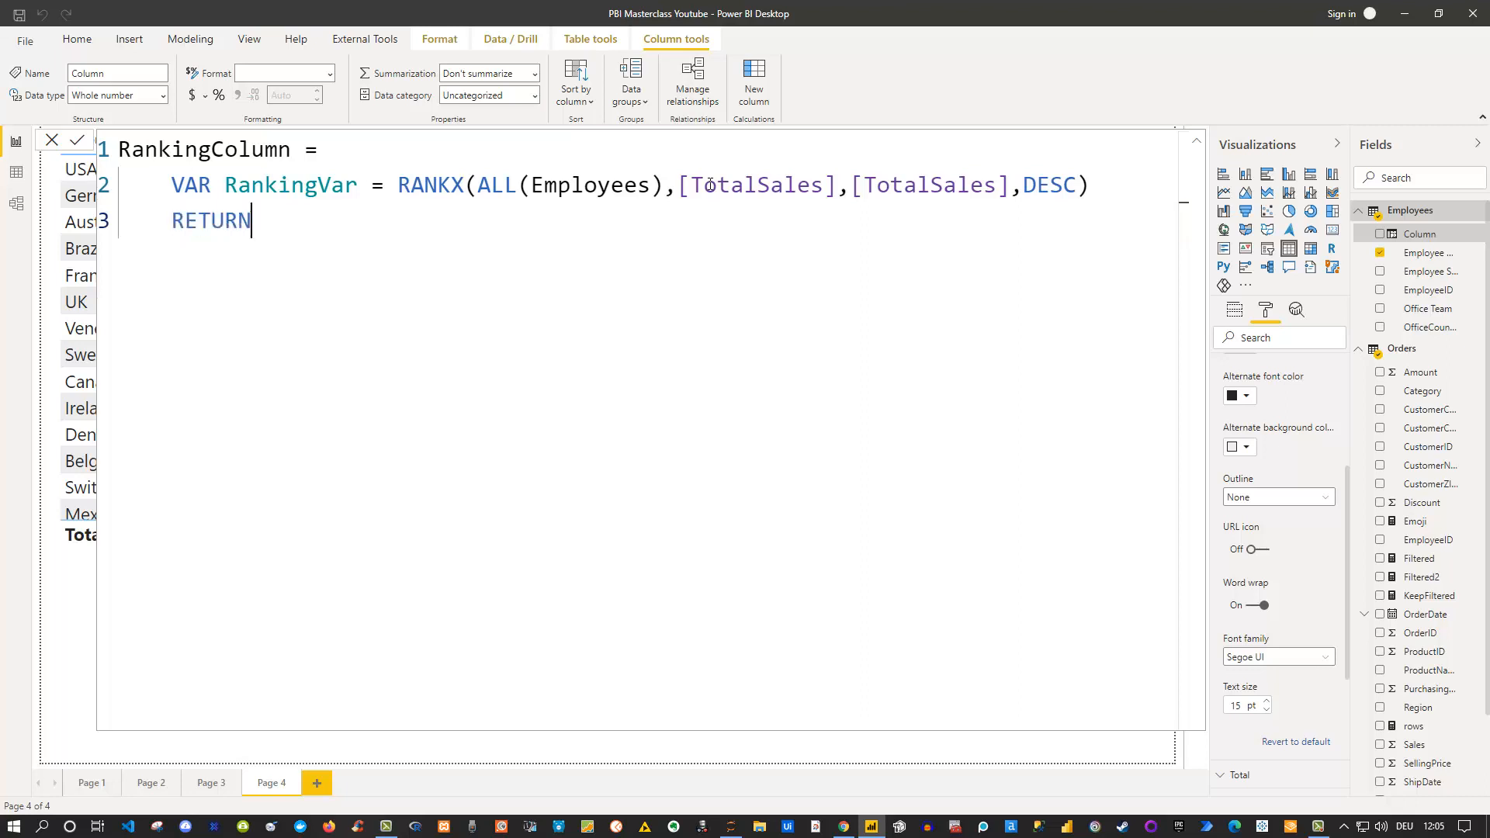
{"action": "key", "text": "shift+Return"}
{"action": "type", "text": "IF"}
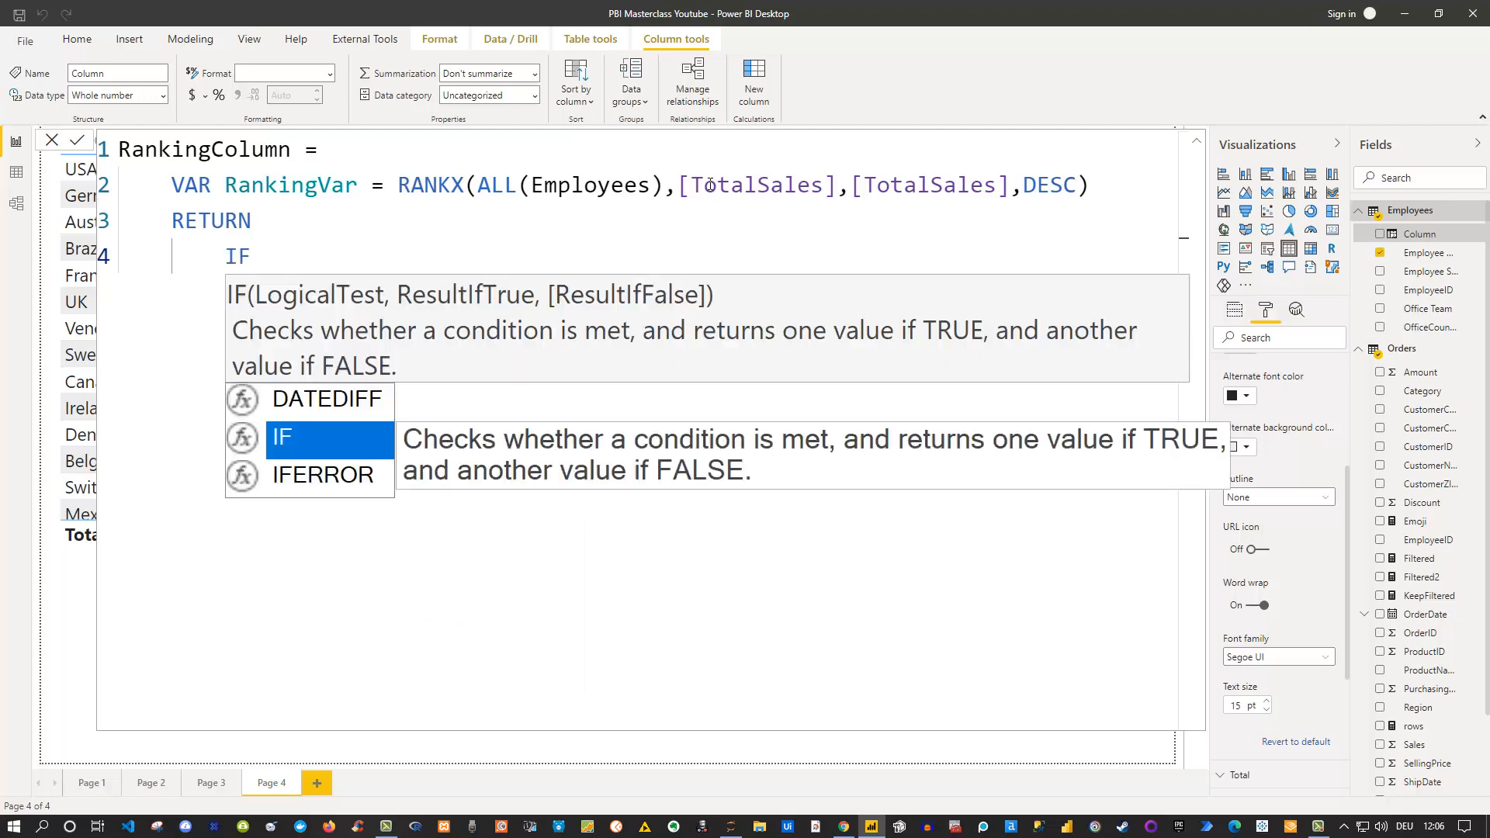
{"action": "type", "text": "(rank"}
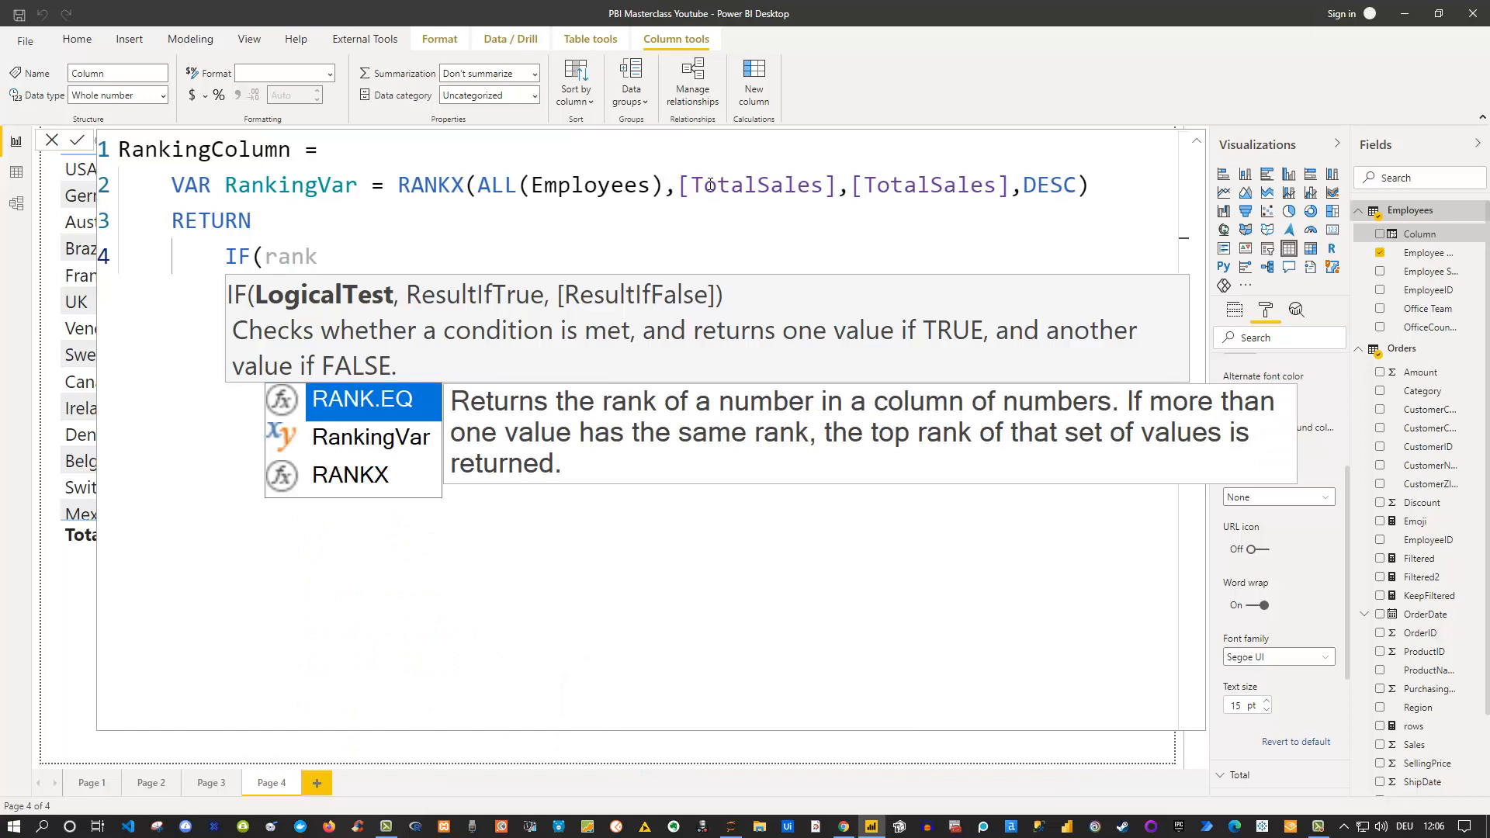
{"action": "key", "text": "Down"}
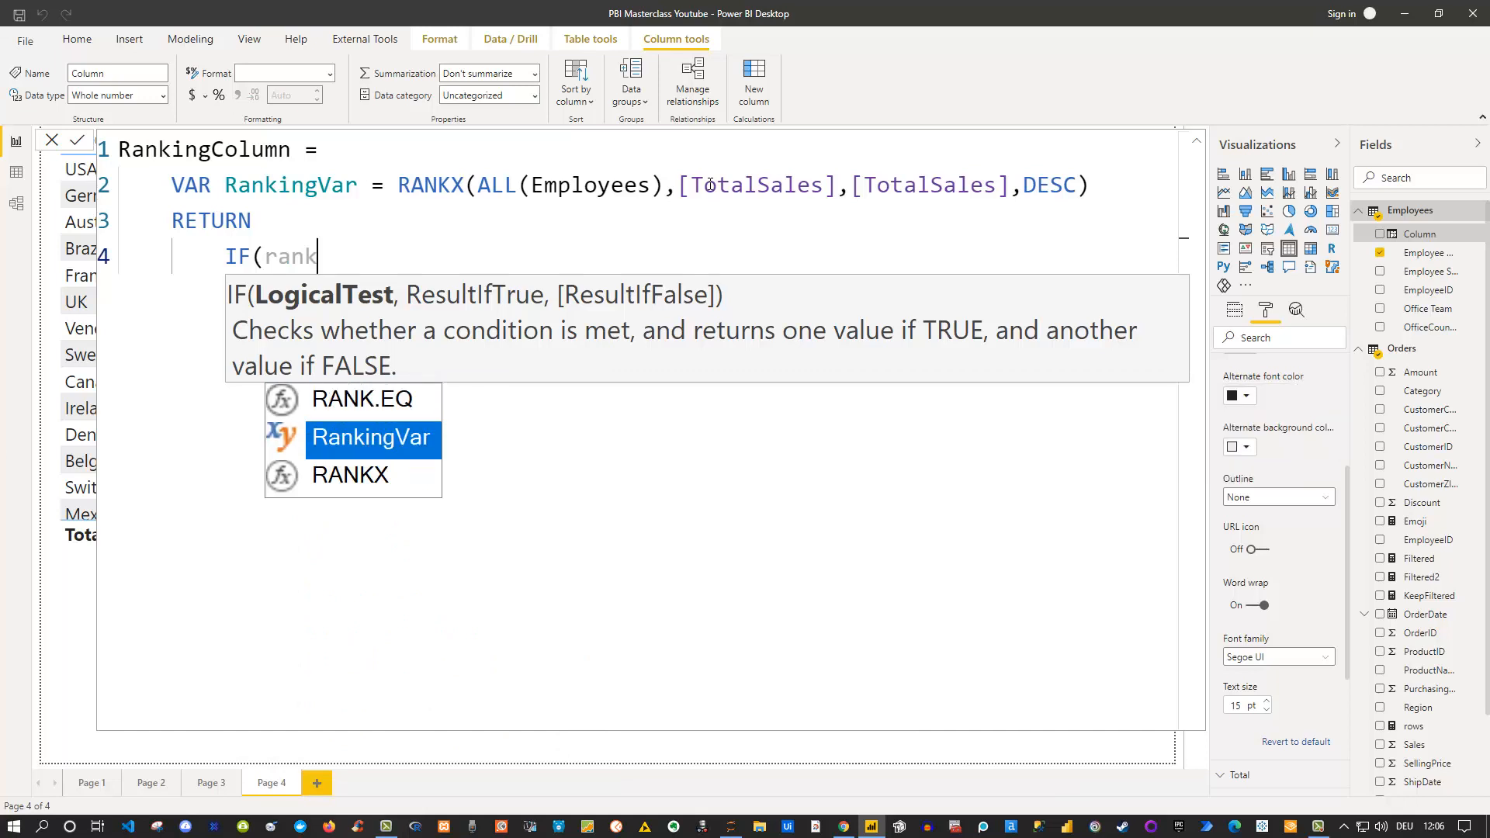
{"action": "key", "text": "Tab"}
{"action": "type", "text": "<"}
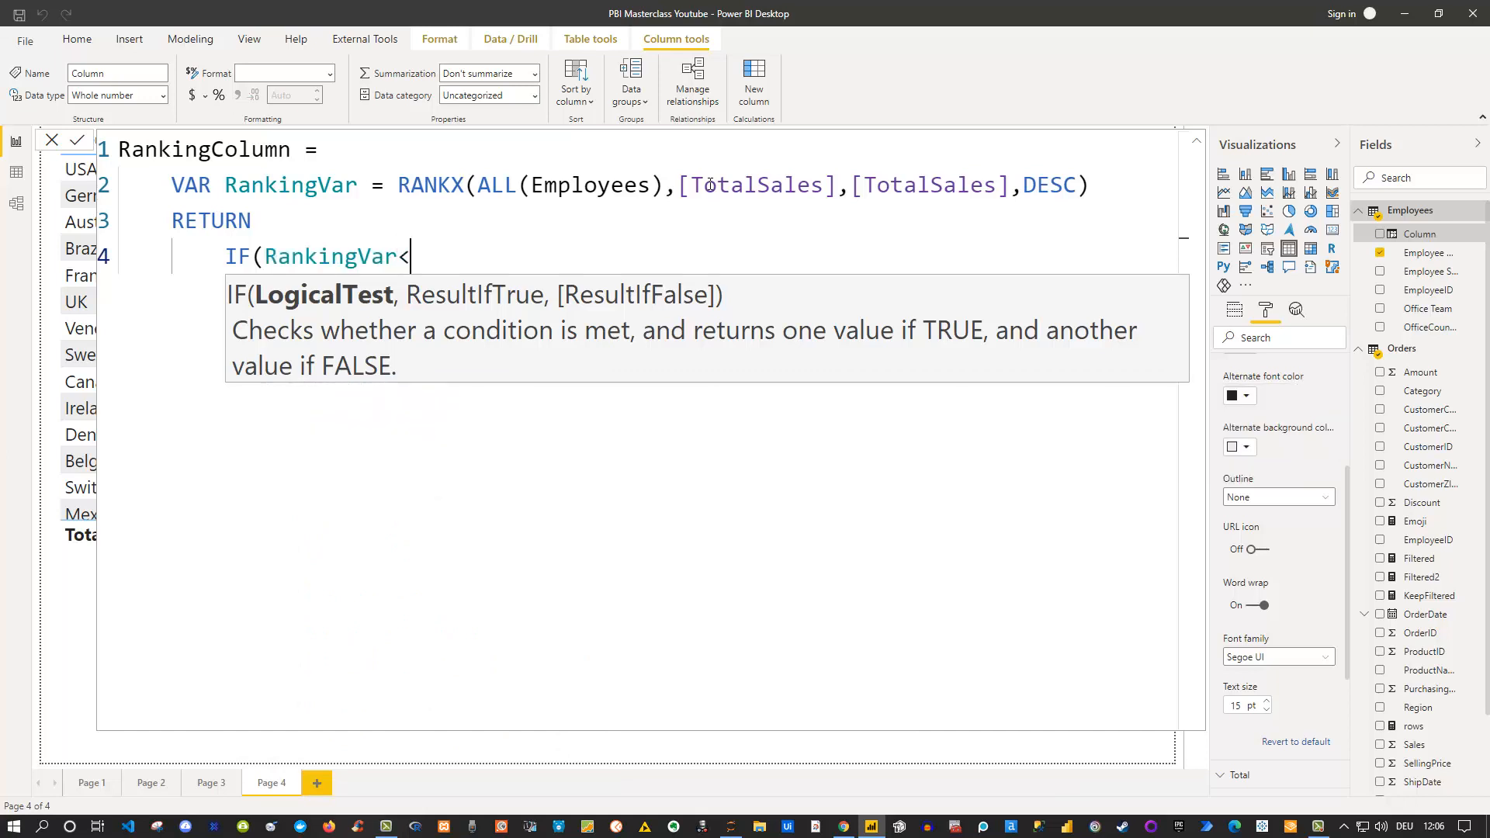
{"action": "type", "text": "=3,"}
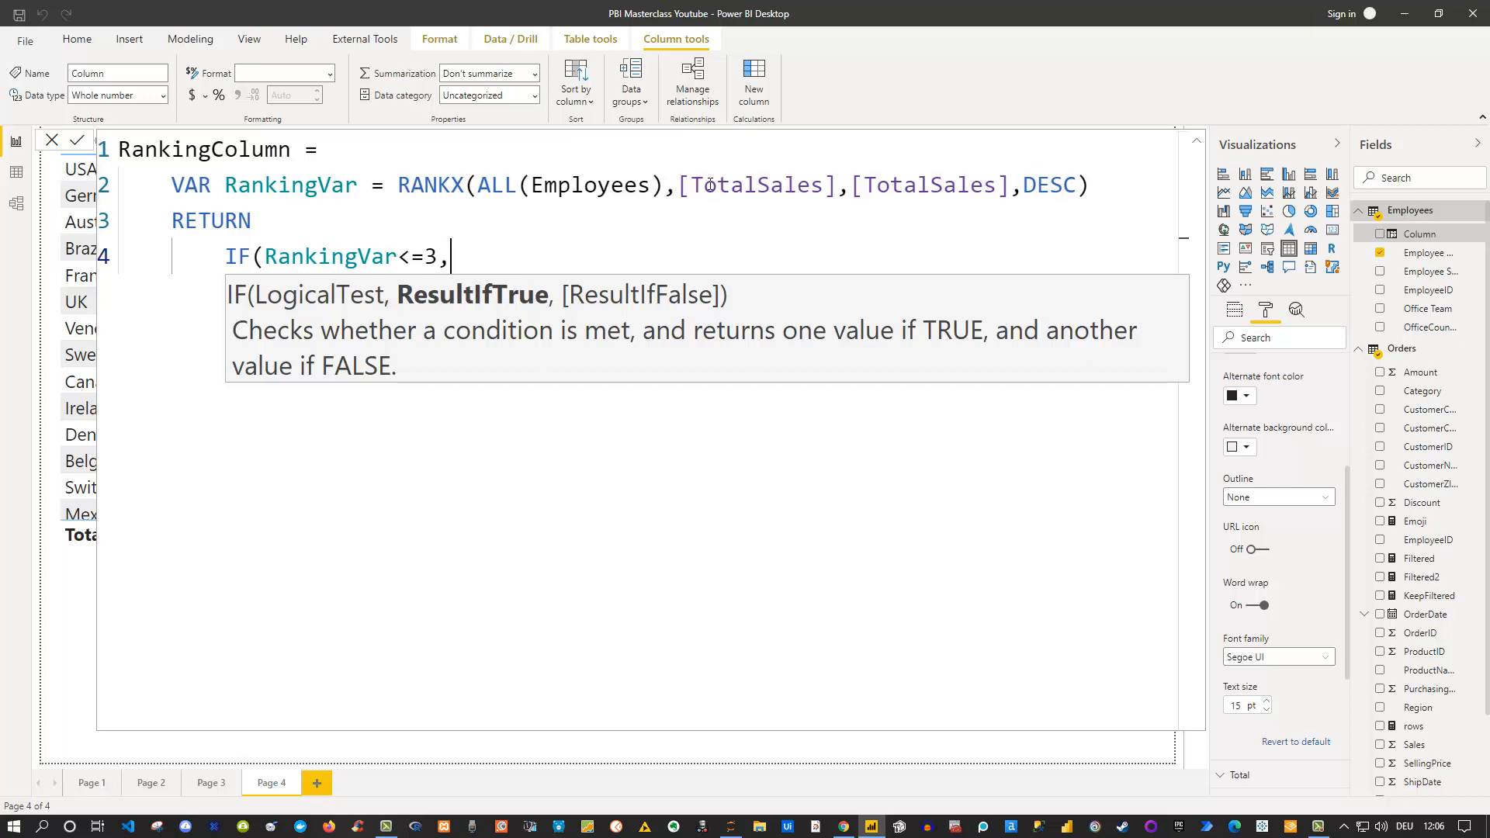
Complete the IF with Employees[Employee Name] as the true result and "Others" as the false result, commit the formula and collapse its editor.
{"action": "type", "text": "emp"}
{"action": "key", "text": "Down"}
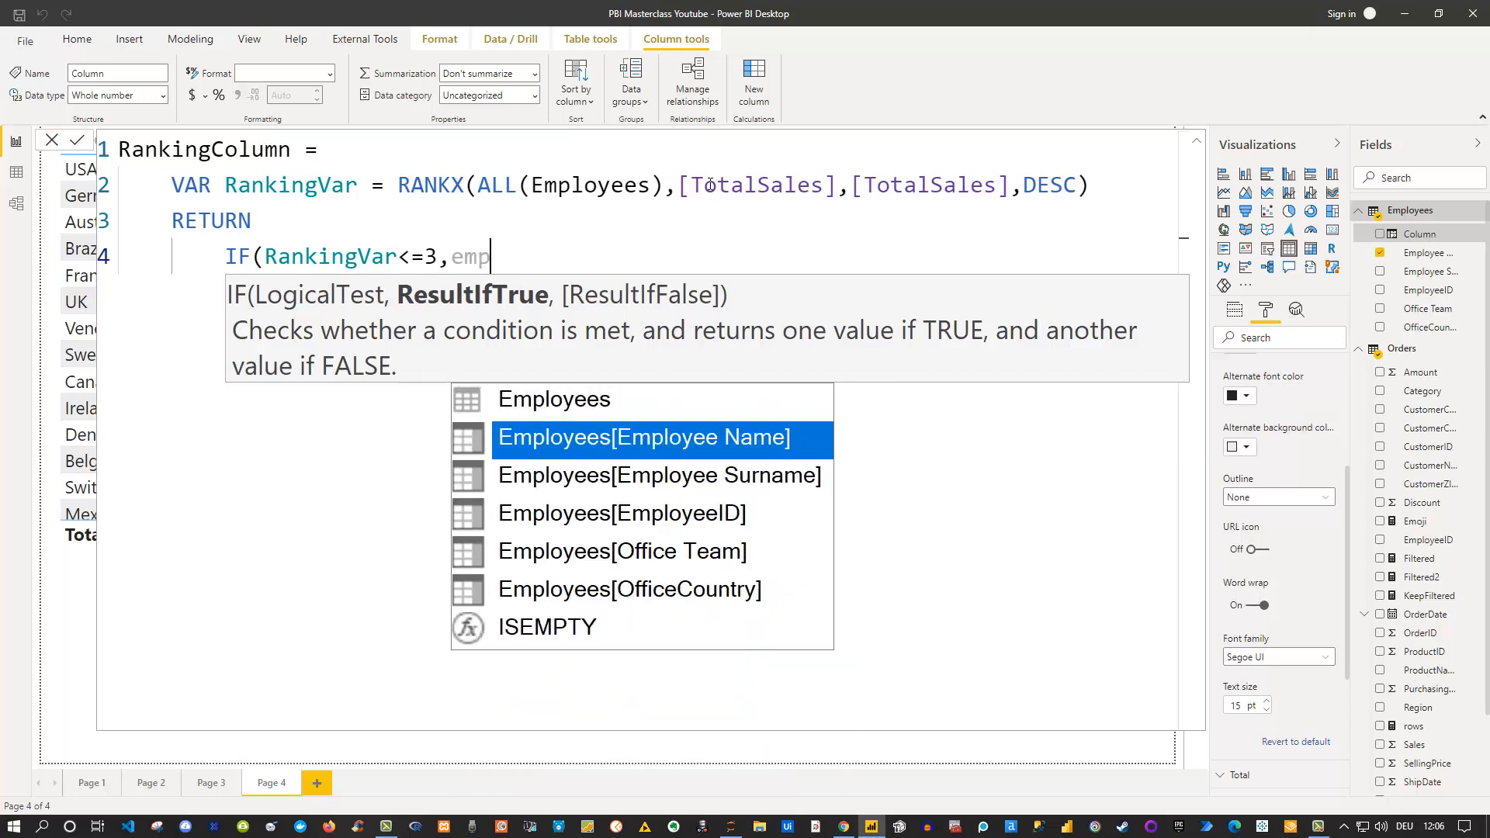
{"action": "key", "text": "Tab"}
{"action": "type", "text": ","}
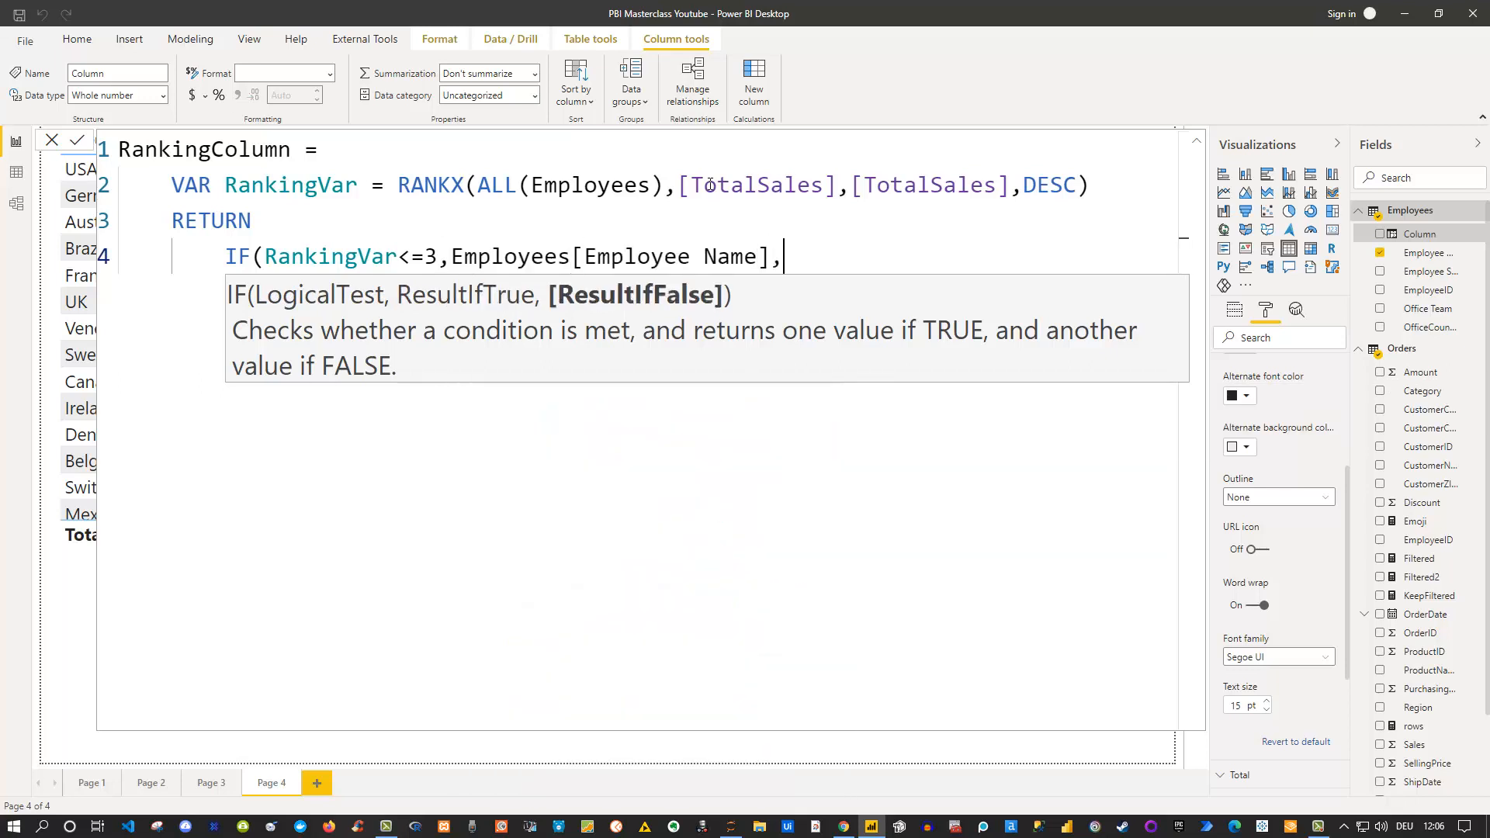
{"action": "type", "text": "\"Others\")"}
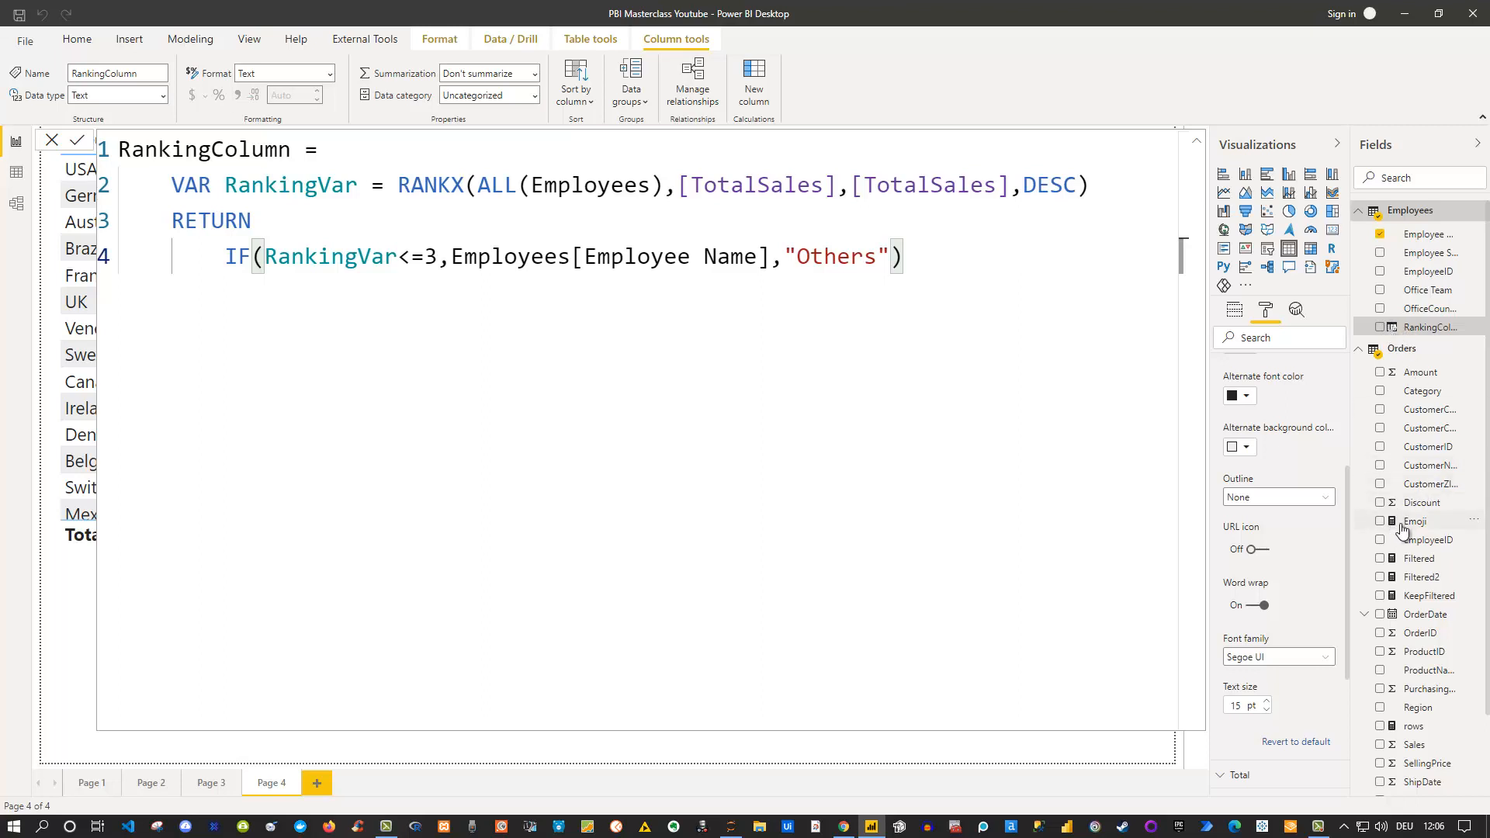
{"action": "left_click", "coordinate": [1197, 141]}
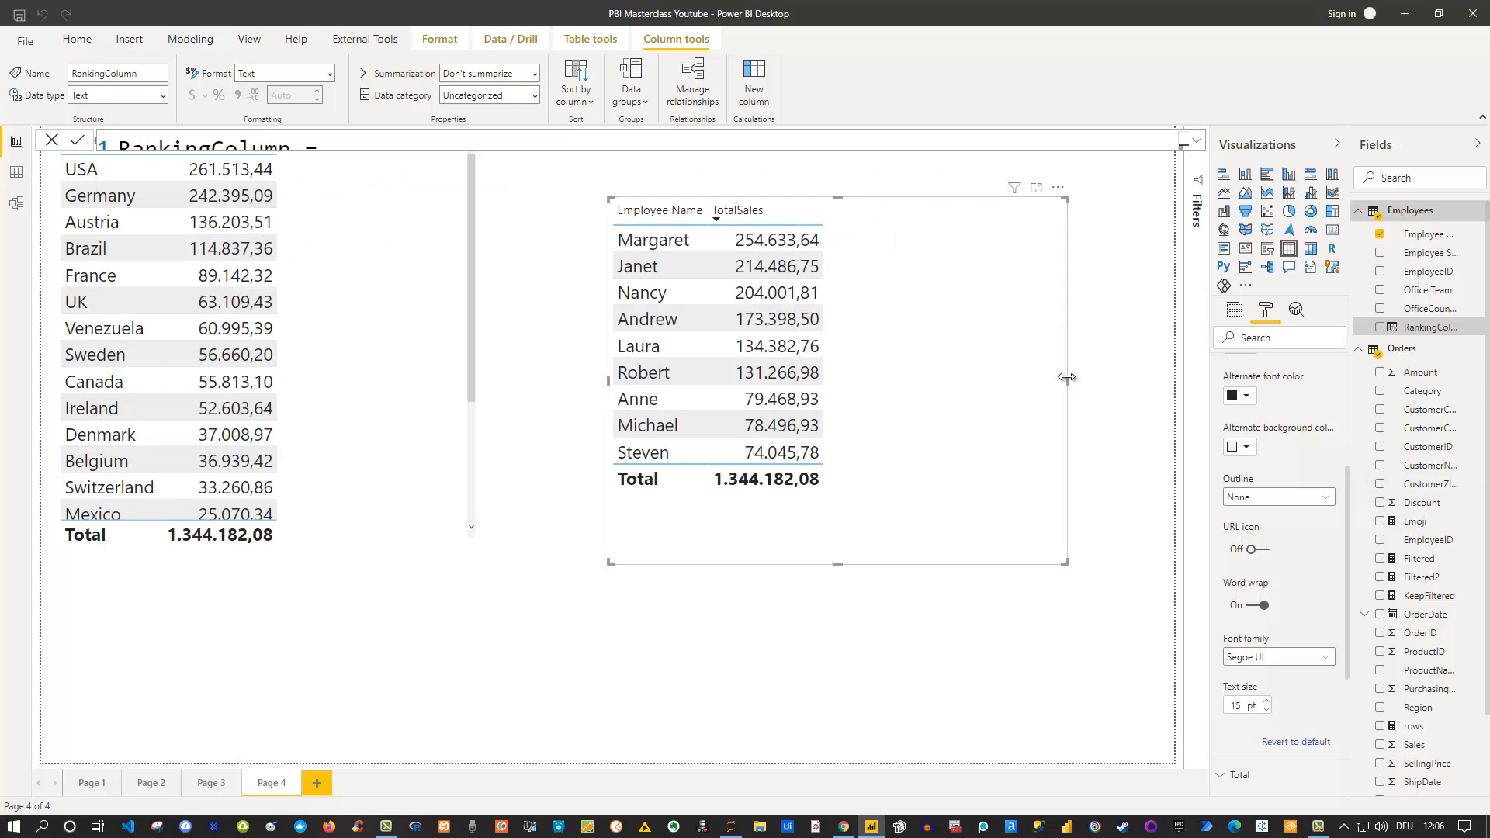
Narrow the employee sales table and shift it toward the country table, and place a duplicate directly to its right.
{"action": "left_click_drag", "start_coordinate": [1067, 381], "coordinate": [875, 353]}
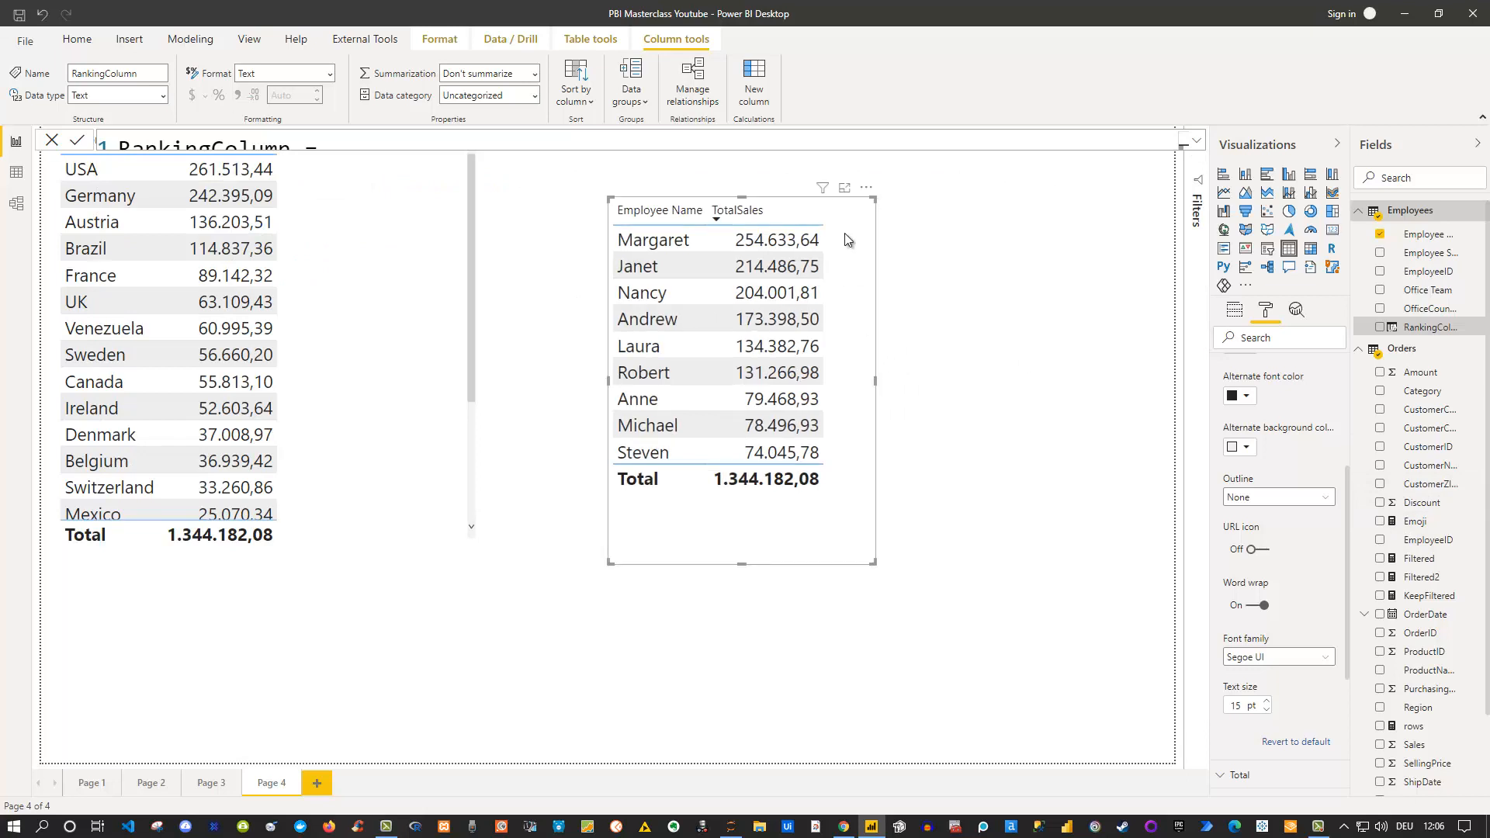
{"action": "left_click_drag", "start_coordinate": [852, 189], "coordinate": [767, 160]}
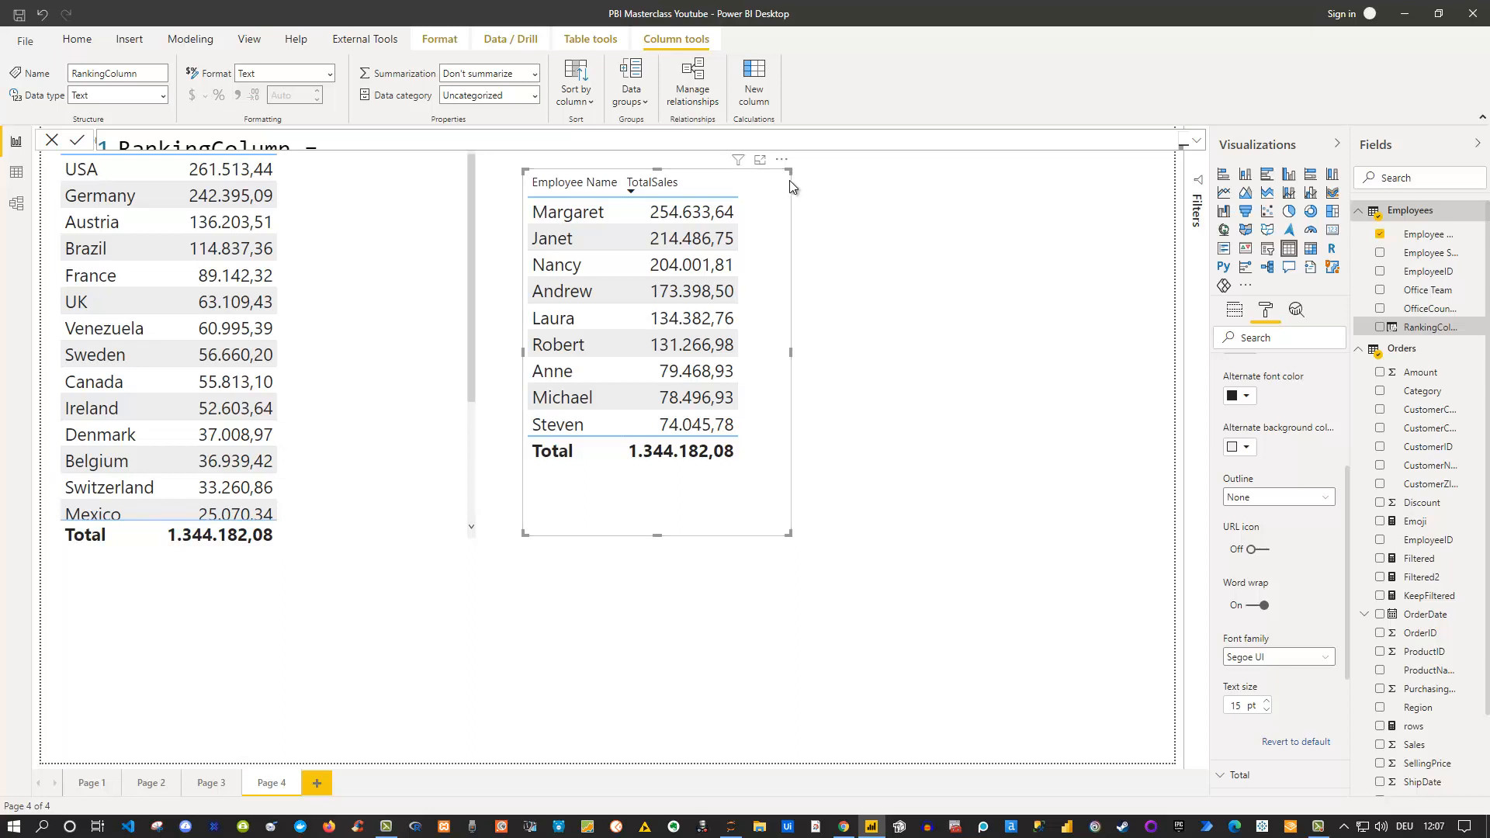
{"action": "key", "text": "ctrl+c"}
{"action": "key", "text": "ctrl+v"}
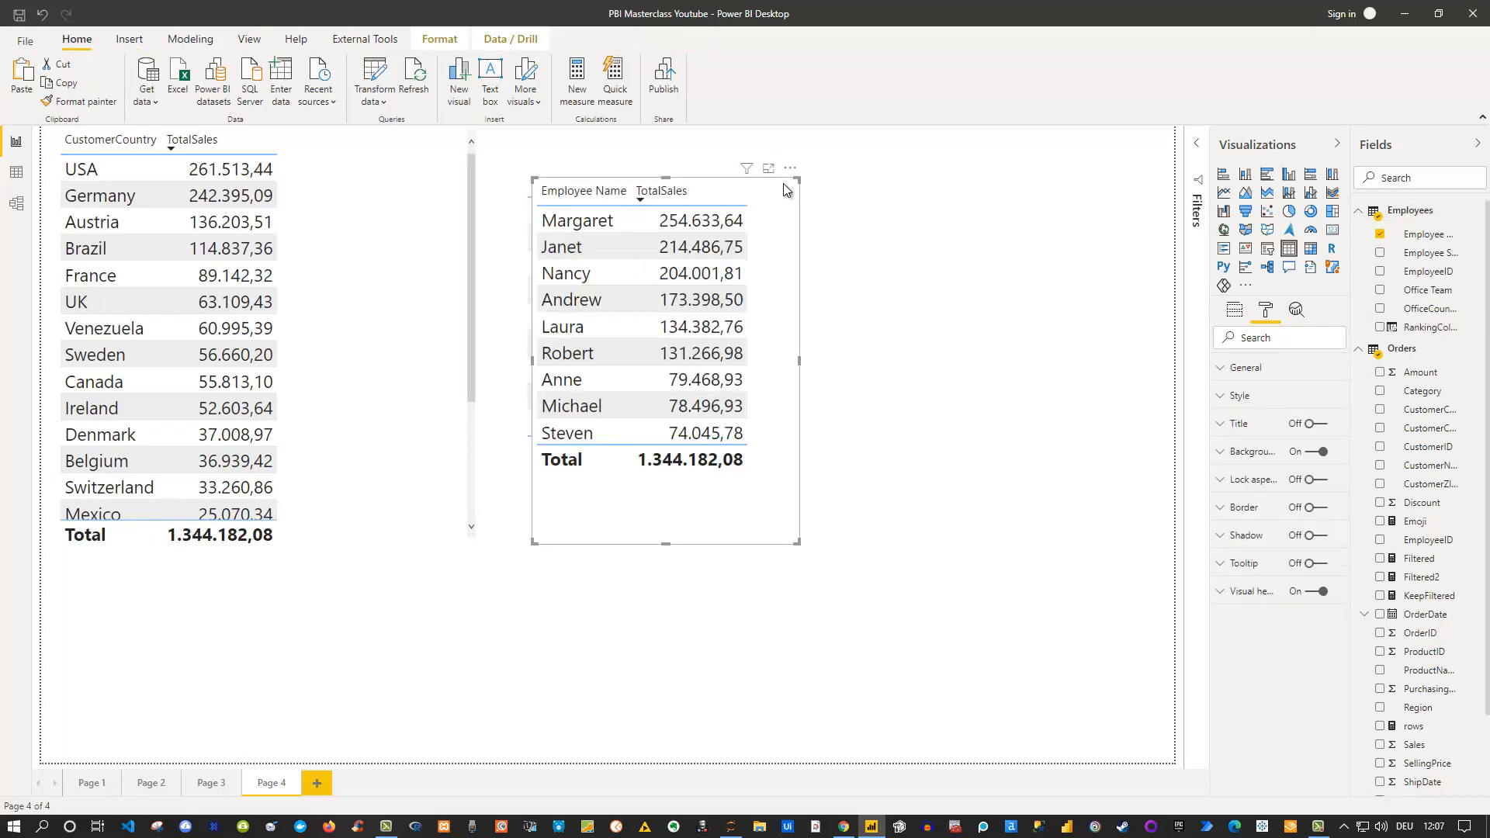
{"action": "left_click_drag", "start_coordinate": [789, 173], "coordinate": [1051, 165]}
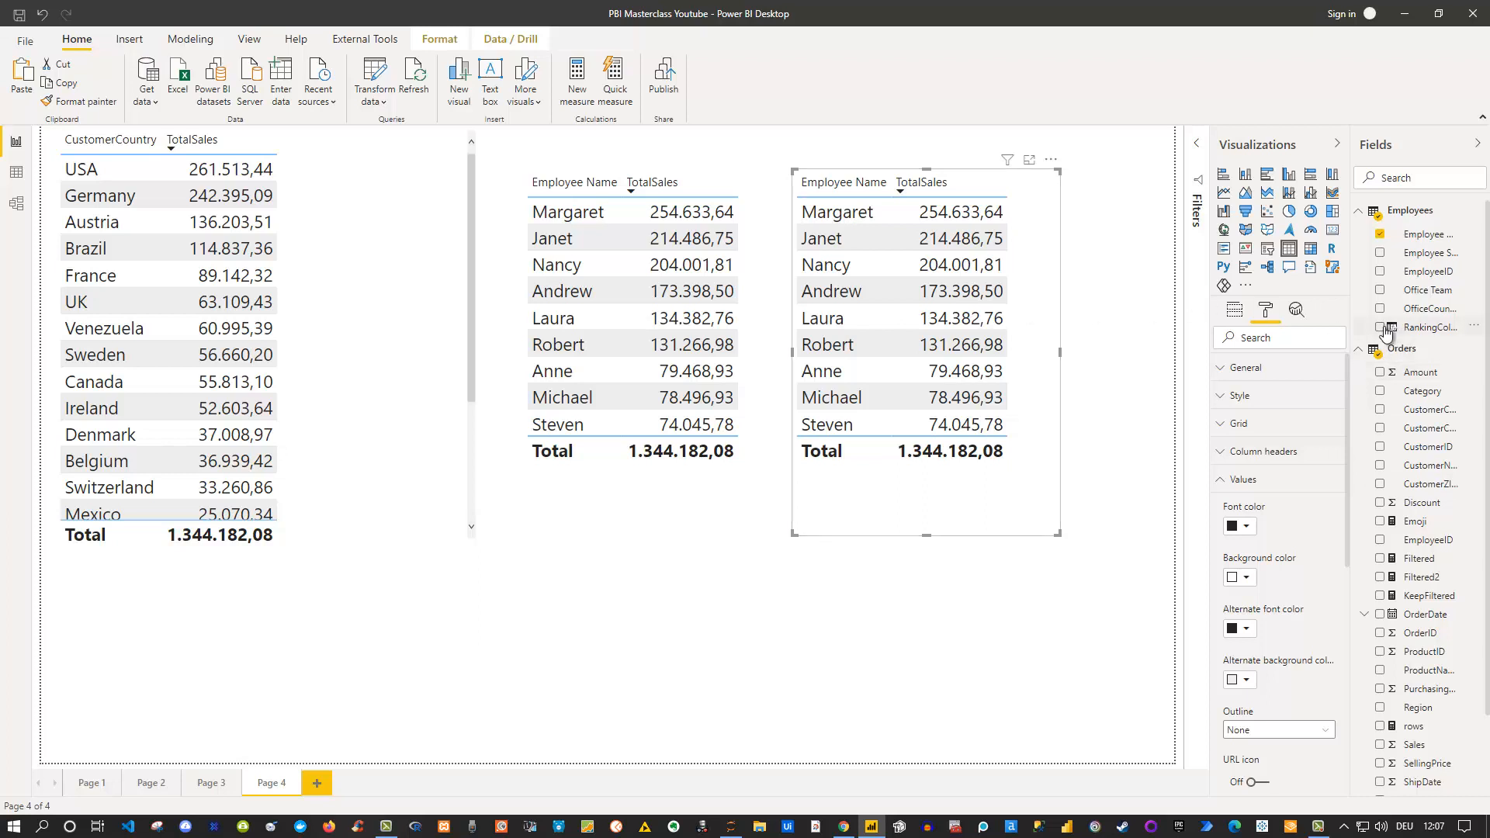
Add RankingColumn between Employee Name and TotalSales in the duplicated table, and widen the table to fit all three columns.
{"action": "left_click", "coordinate": [1235, 310]}
{"action": "left_click_drag", "start_coordinate": [1426, 336], "coordinate": [1273, 366]}
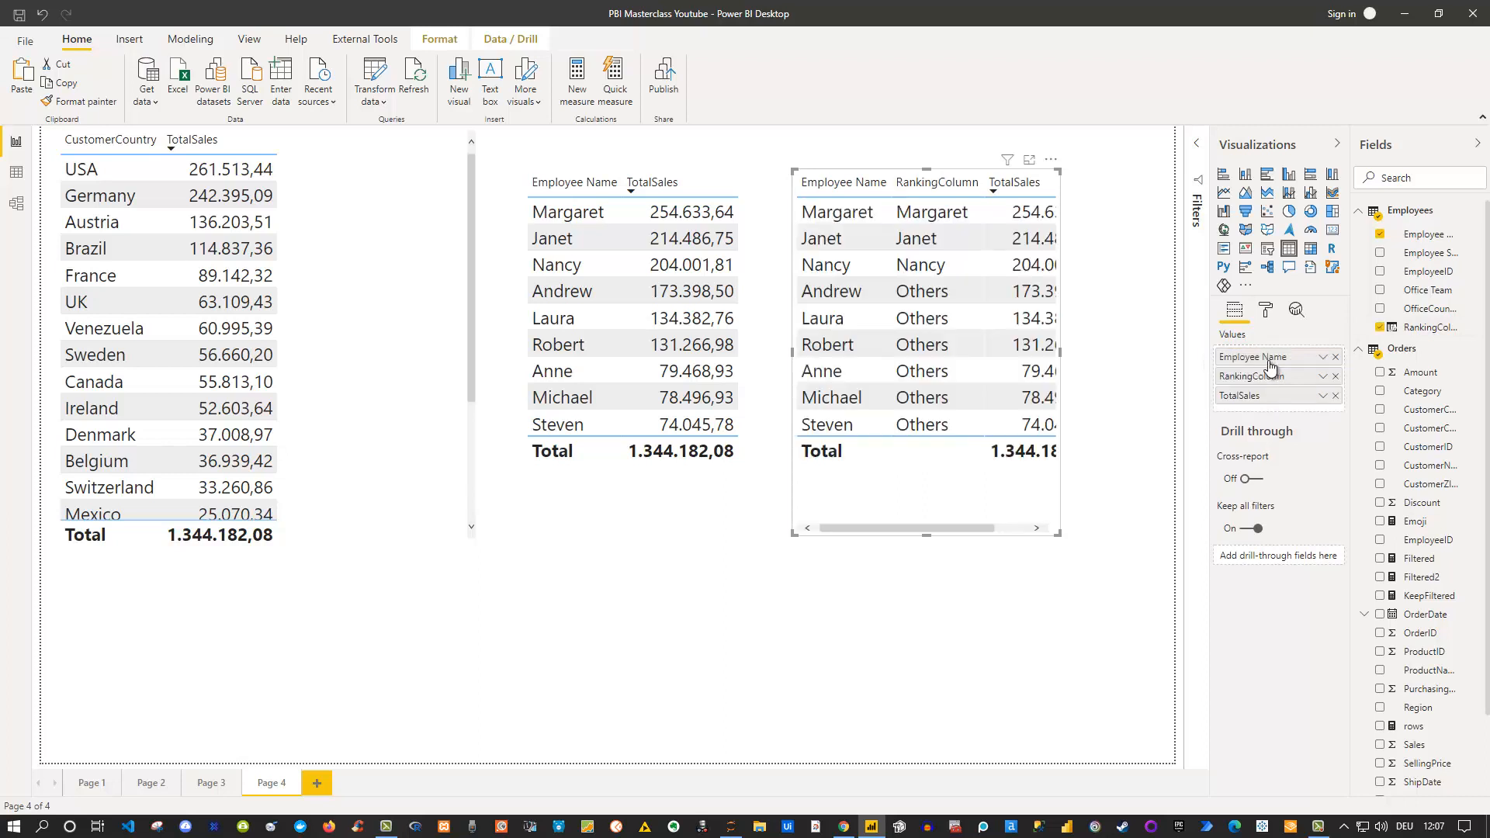
{"action": "left_click_drag", "start_coordinate": [1060, 353], "coordinate": [1164, 353]}
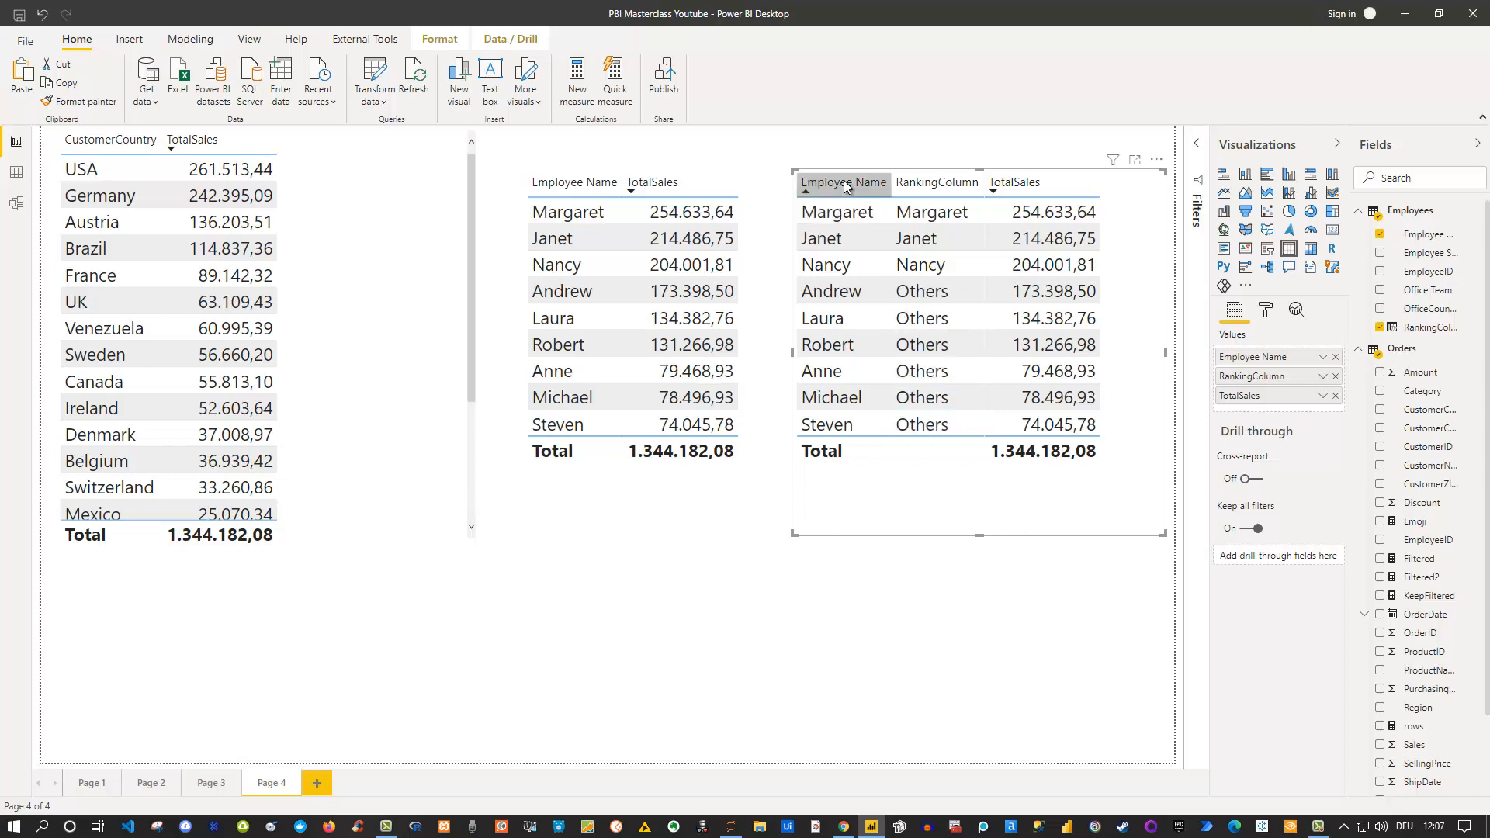
Remove Employee Name from the duplicated table so it groups sales by RankingColumn, and reduce the table's height.
{"action": "left_click", "coordinate": [1336, 357]}
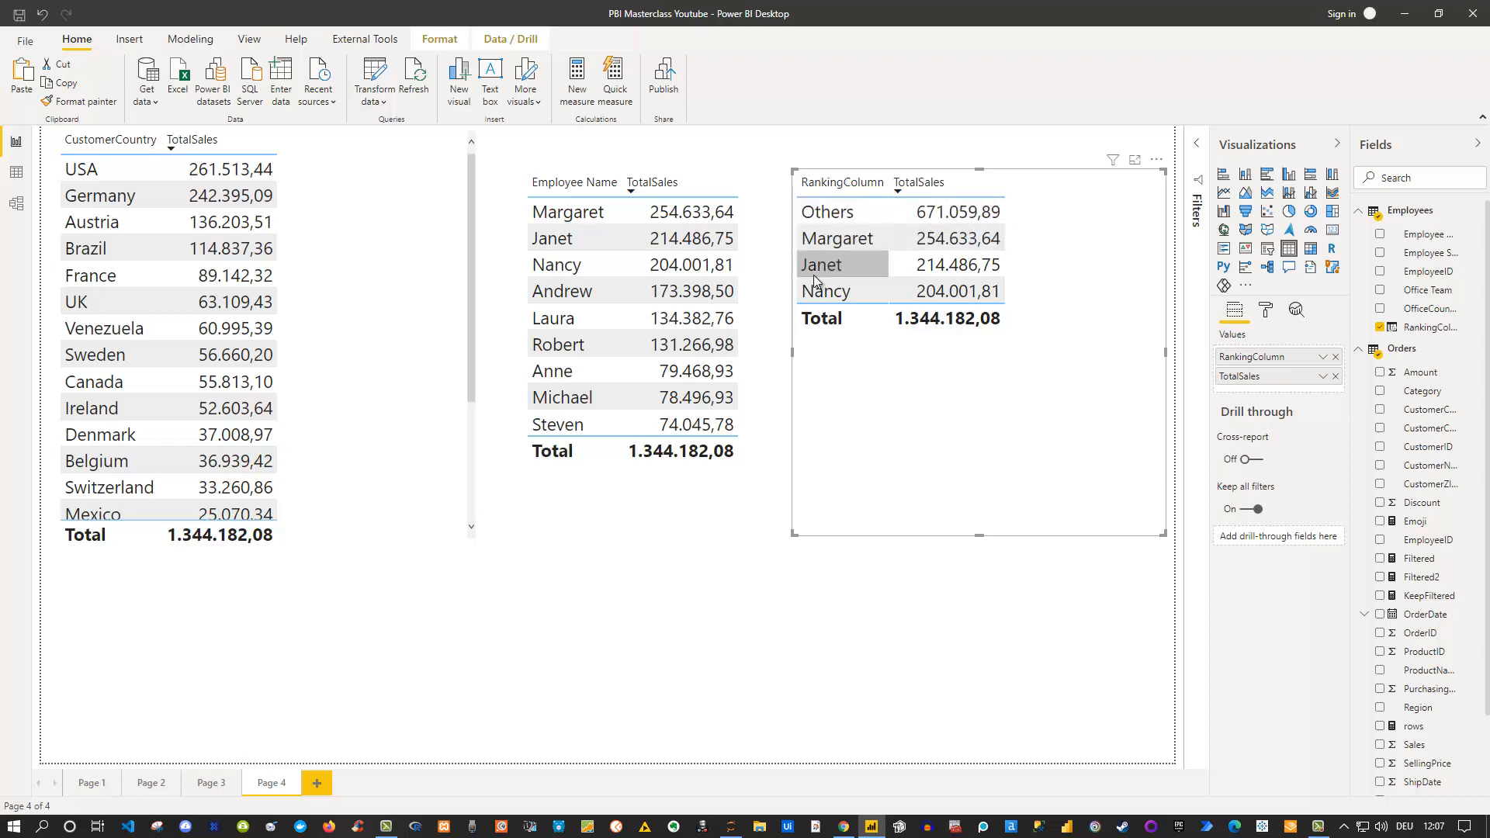
{"action": "left_click_drag", "start_coordinate": [982, 531], "coordinate": [986, 421]}
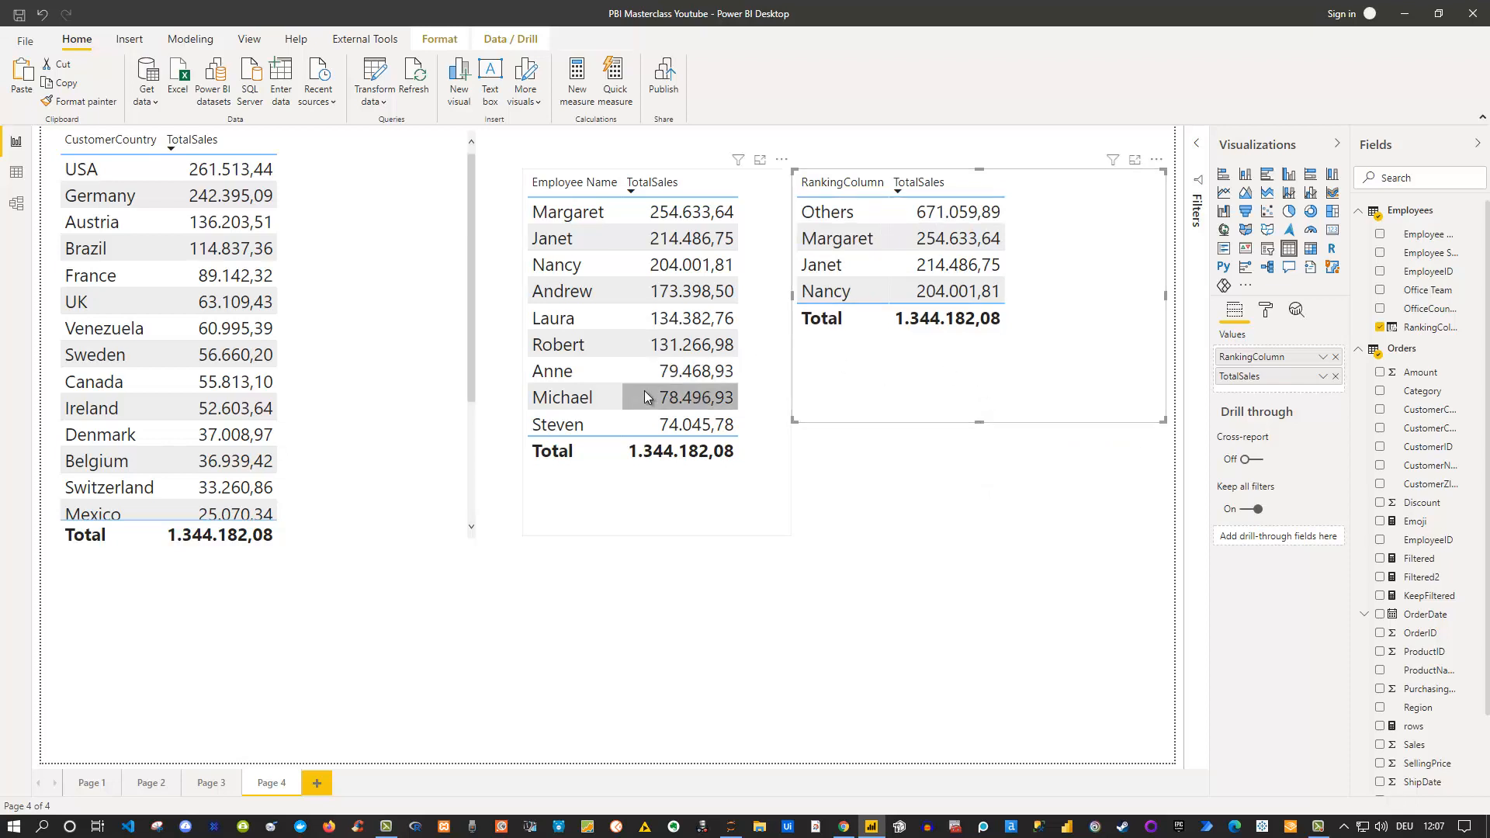